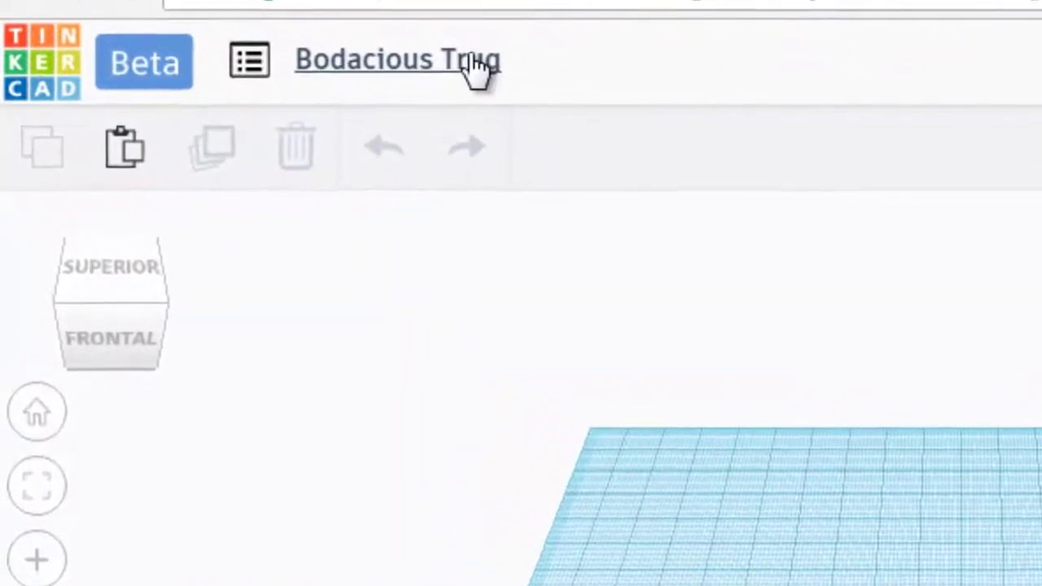
# Change the design title to 'Tapon Tubo 25'
pyautogui.click(458, 65)
pyautogui.write('T')
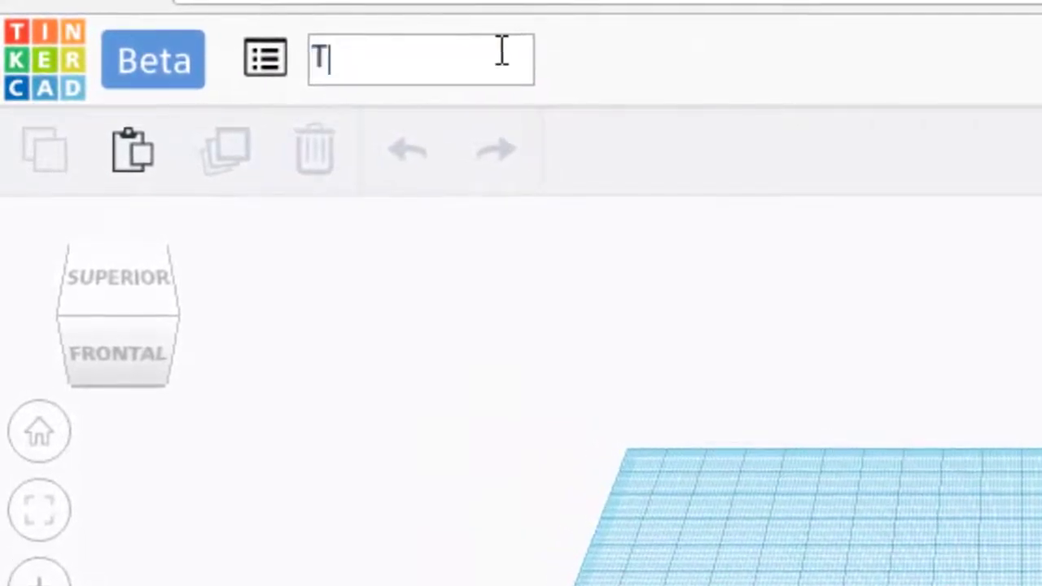
pyautogui.write('apon')
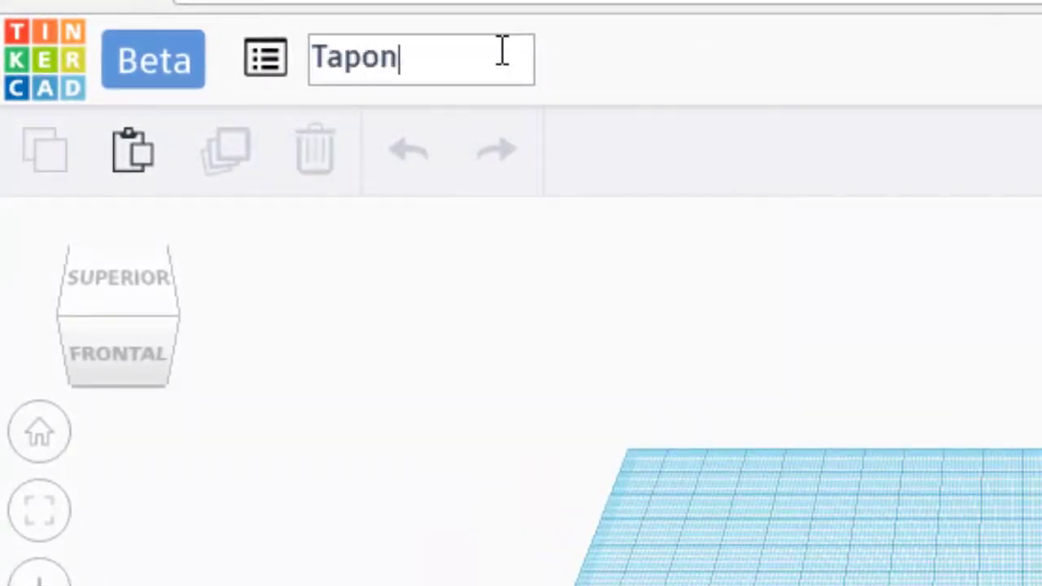
pyautogui.write(' Tubo ')
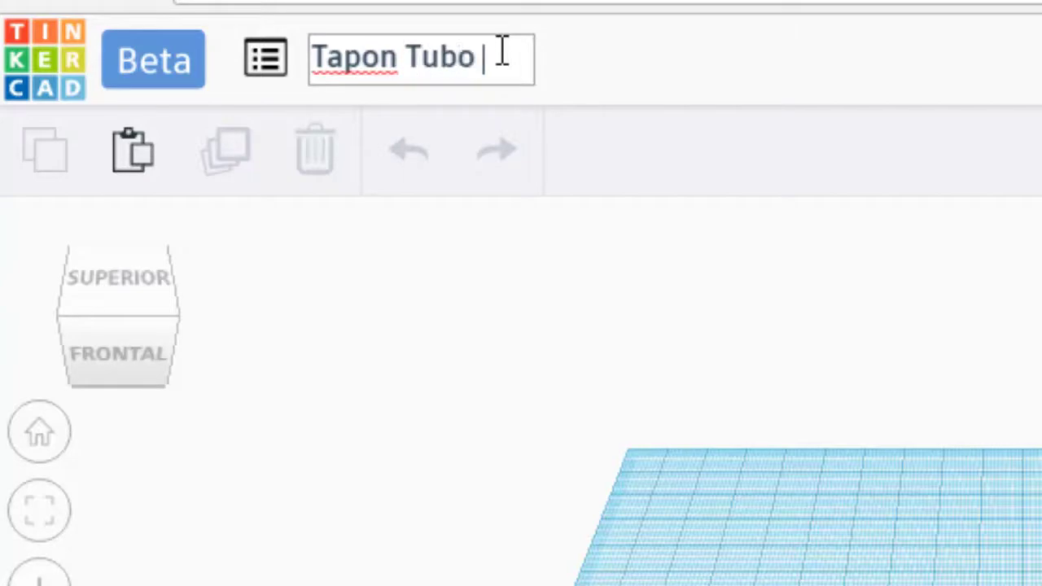
pyautogui.write('25')
pyautogui.press('Return')
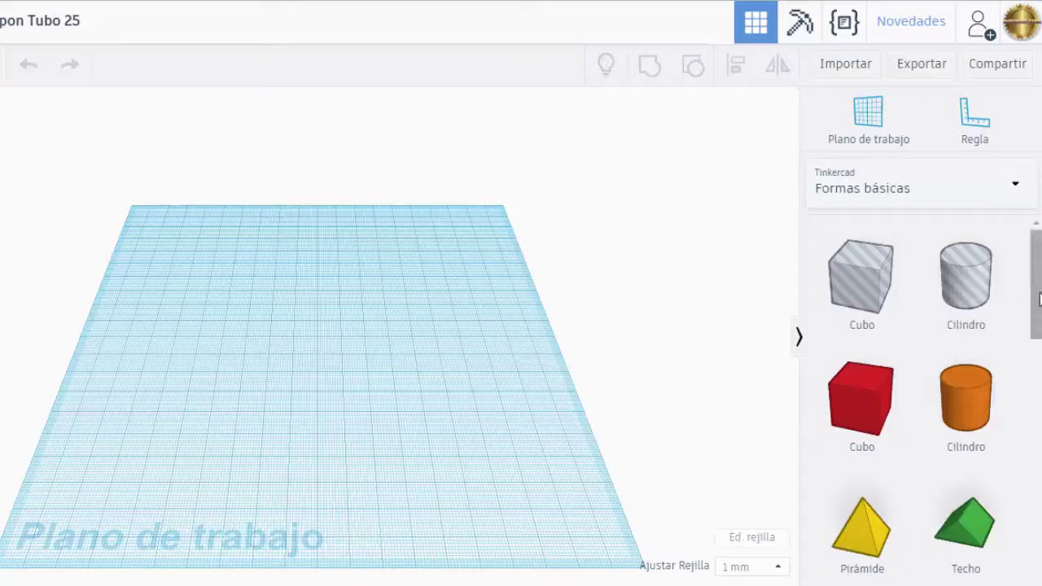
# Place a Tube shape from Formas básicas on the workplane and set its height to 30 mm
pyautogui.moveTo(1039, 299); pyautogui.dragTo(1037, 509)
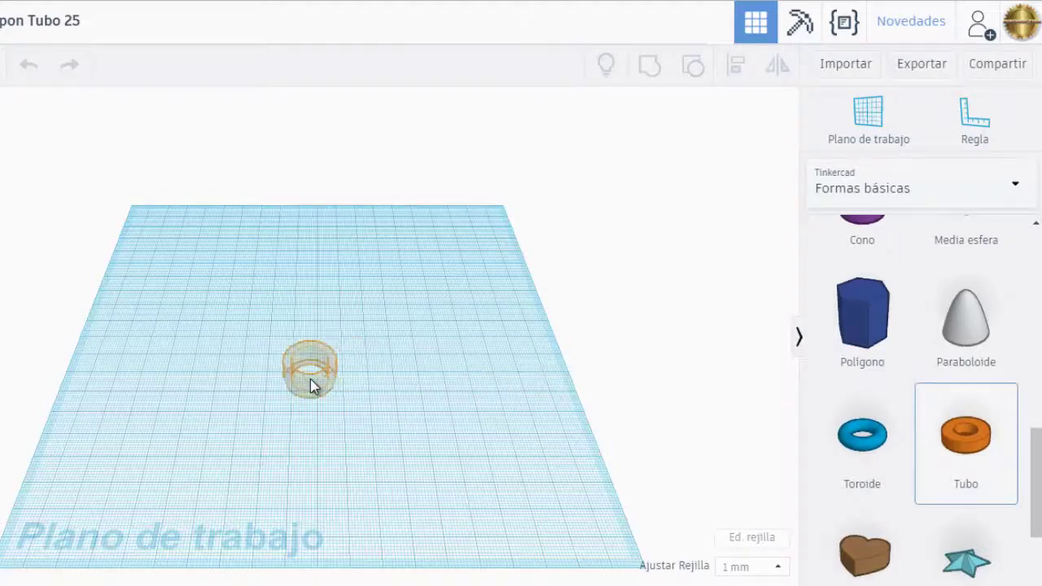
pyautogui.click(310, 379)
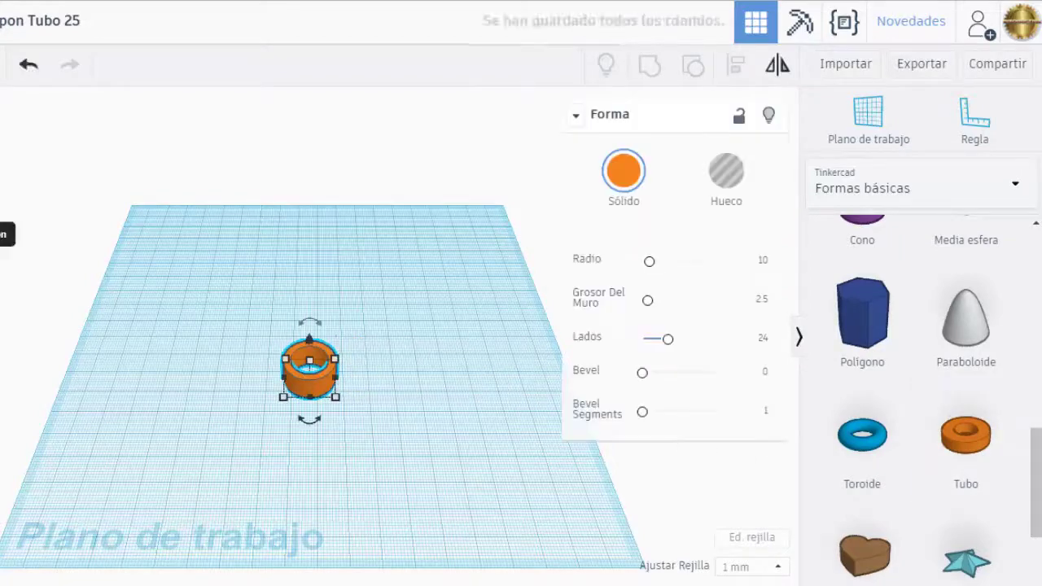
pyautogui.press('f')
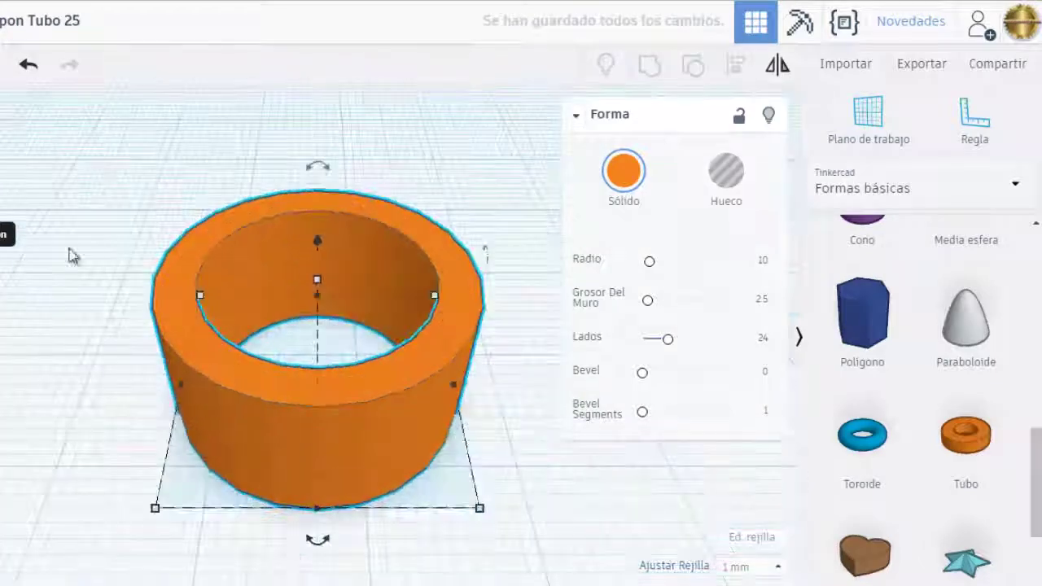
pyautogui.moveTo(317, 280)
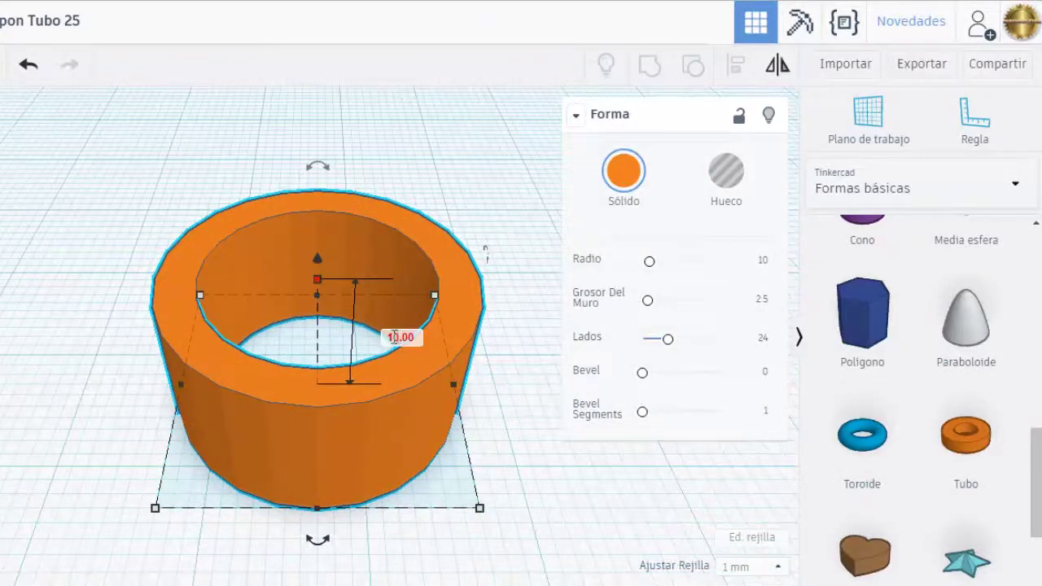
pyautogui.click(395, 337)
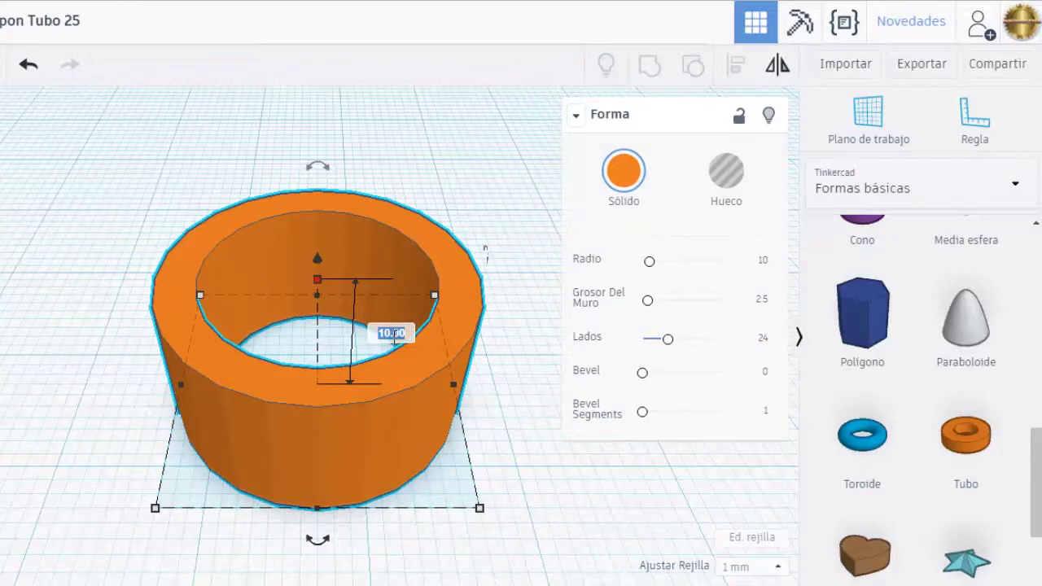
pyautogui.write('30')
pyautogui.press('Return')
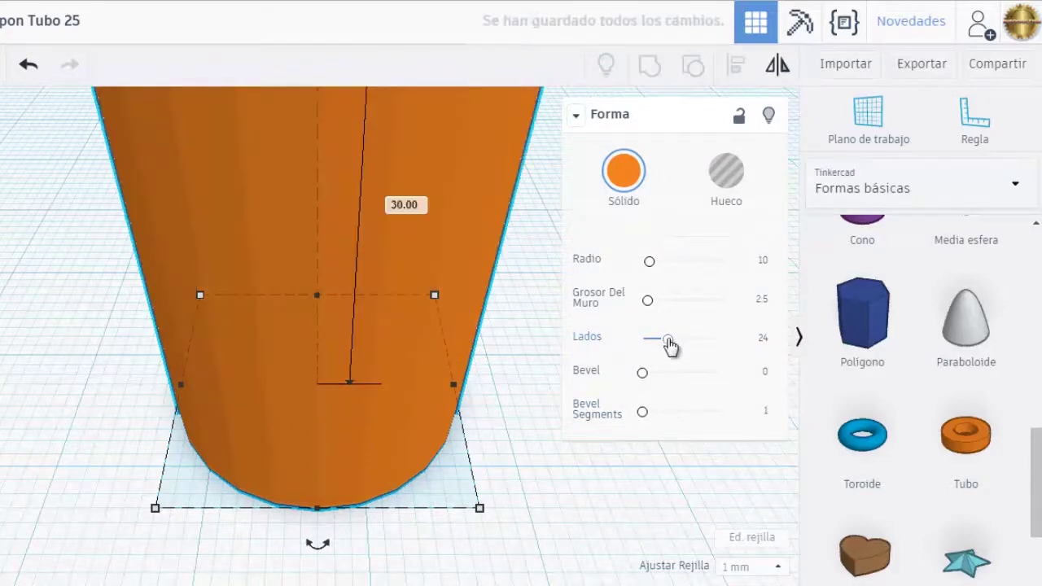
# Slide the tube's Lados value up to its maximum of 64 sides
pyautogui.moveTo(669, 346); pyautogui.dragTo(760, 342)
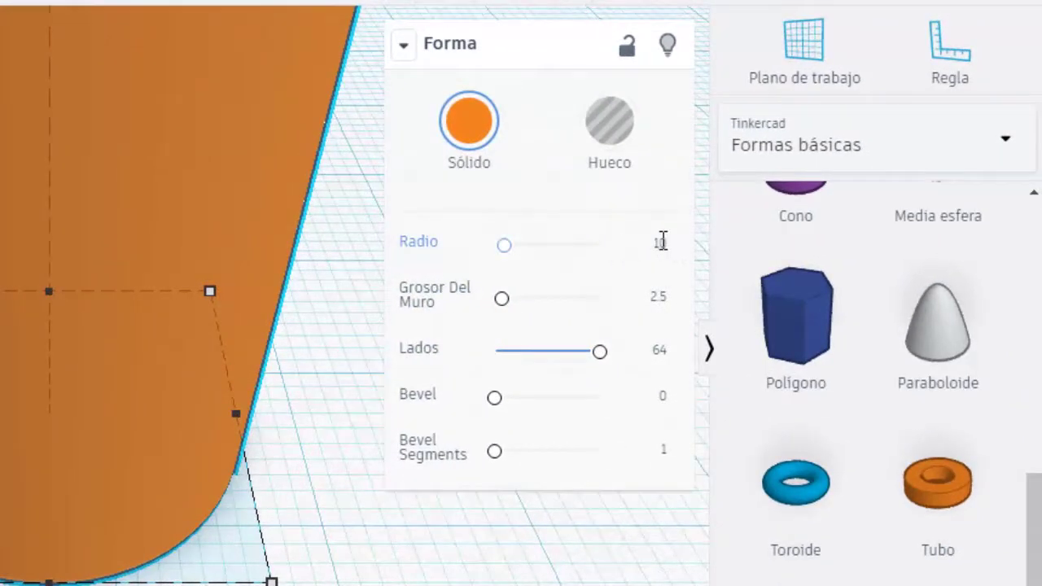
pyautogui.click(661, 243)
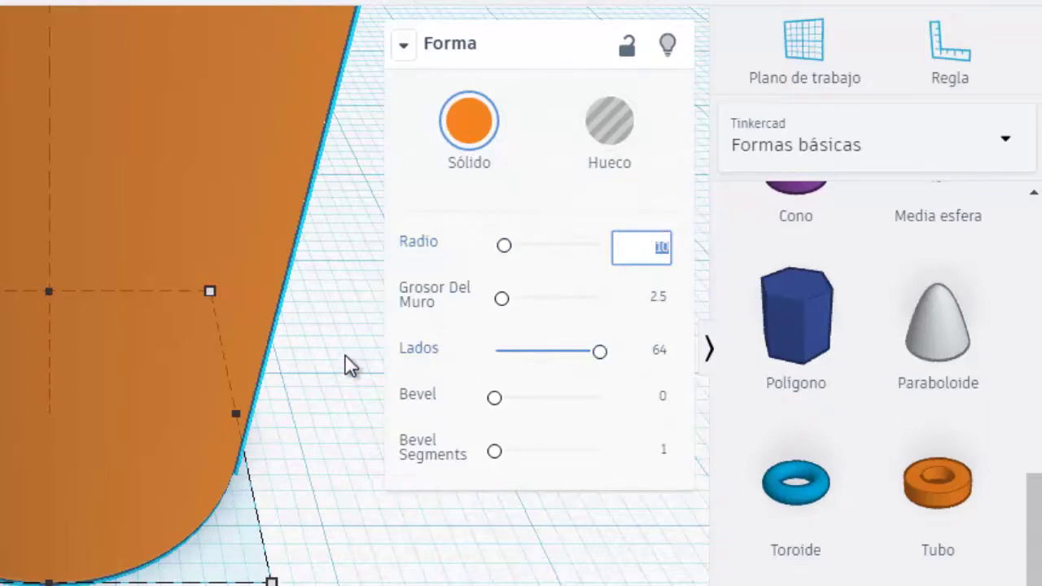
pyautogui.scroll(-5, 336, 357)
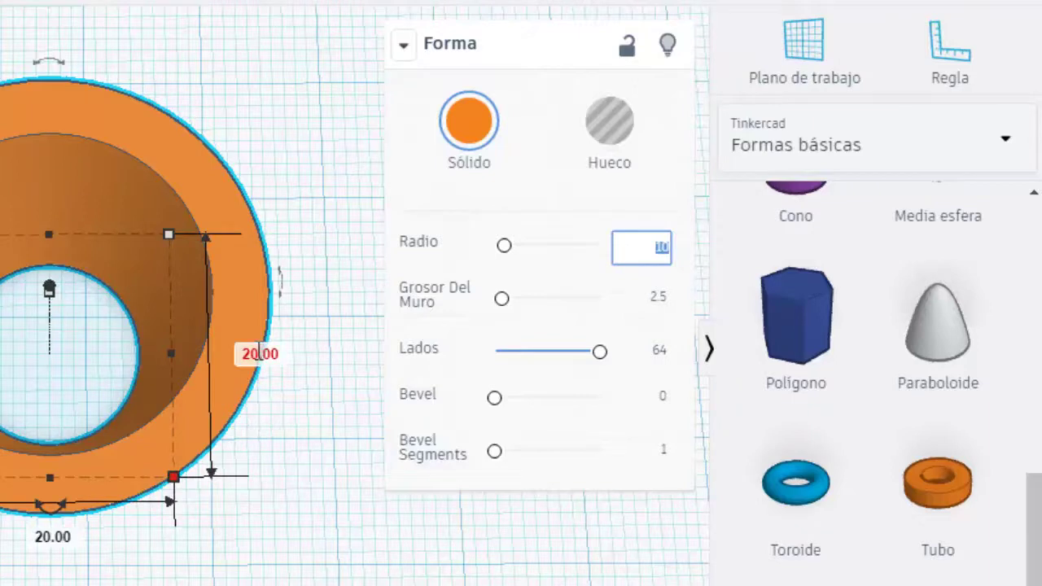
# Set the tube's length and width to 25.2 mm each
pyautogui.click(257, 353)
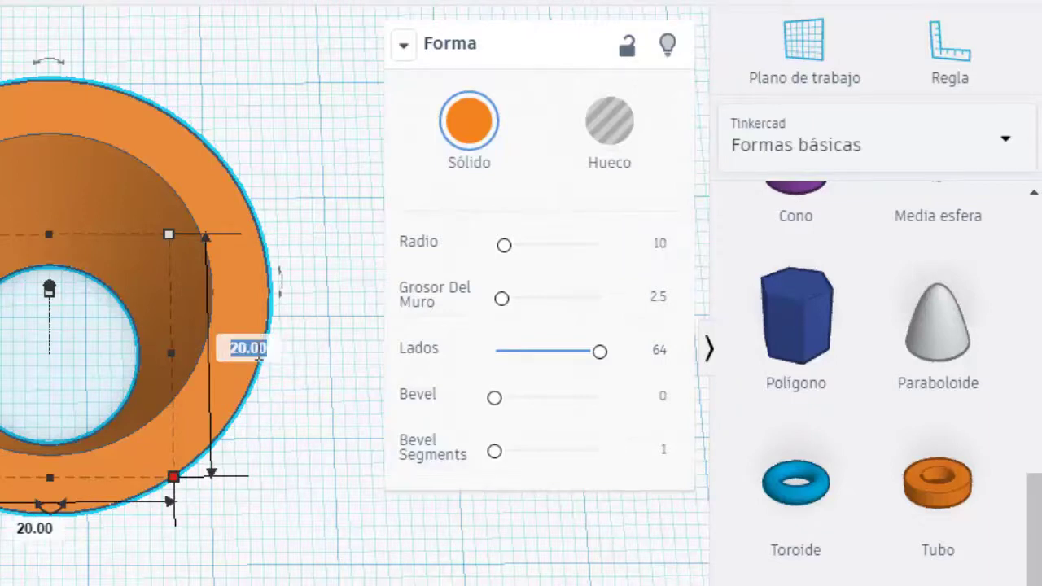
pyautogui.write('25.2')
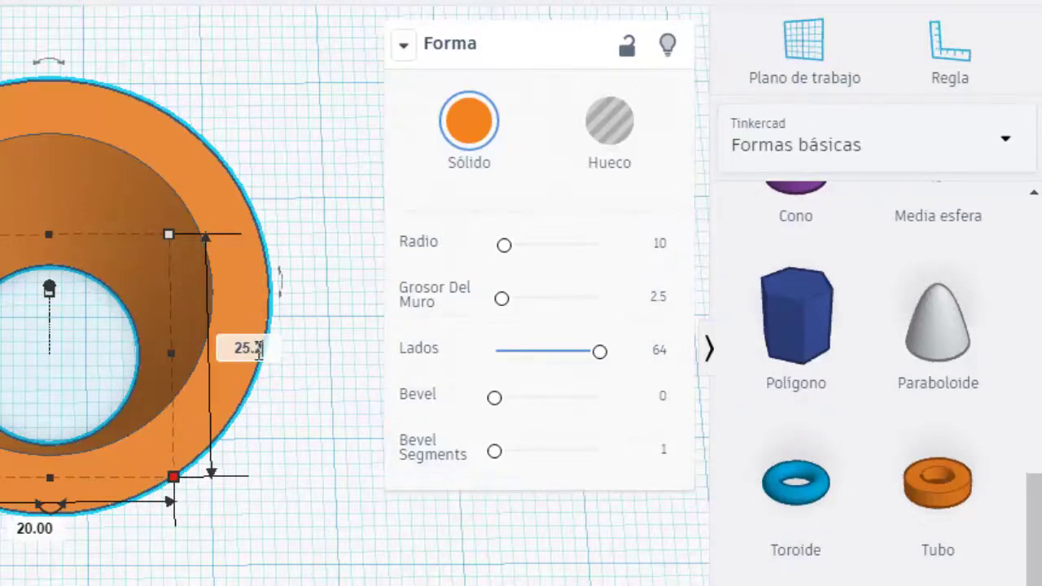
pyautogui.press('Return')
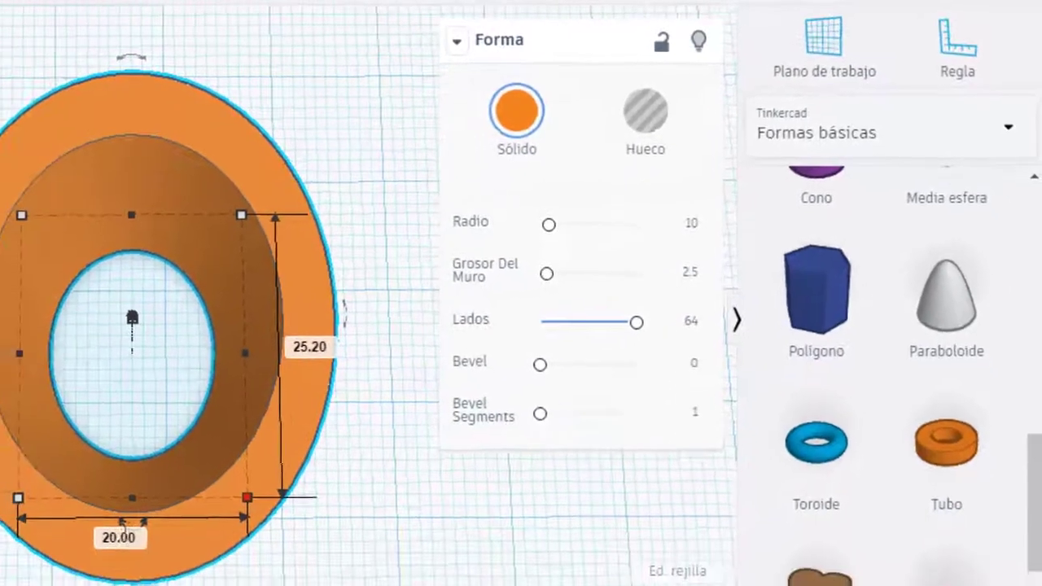
pyautogui.click(130, 534)
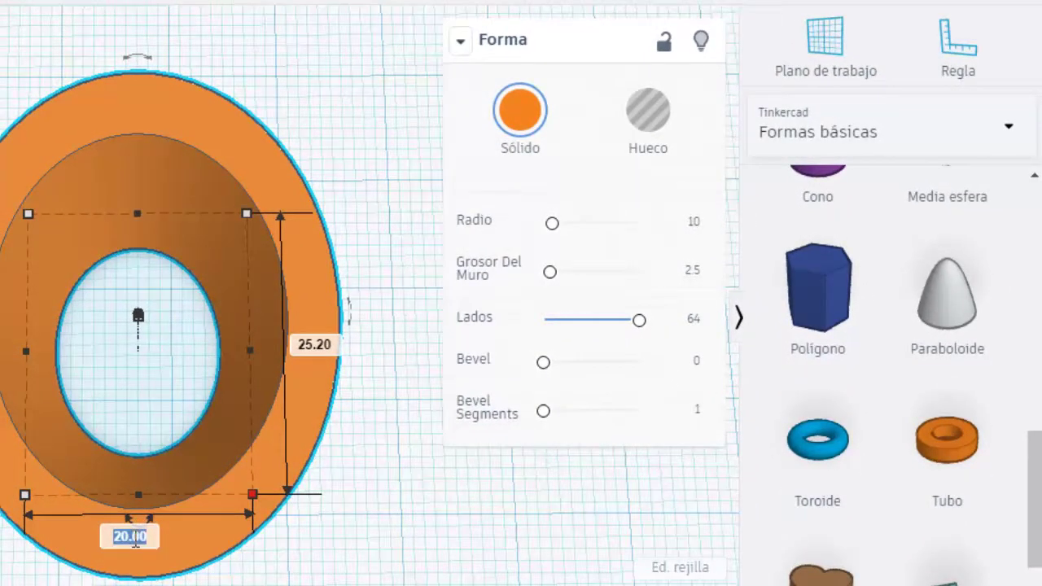
pyautogui.write('25.2')
pyautogui.press('Return')
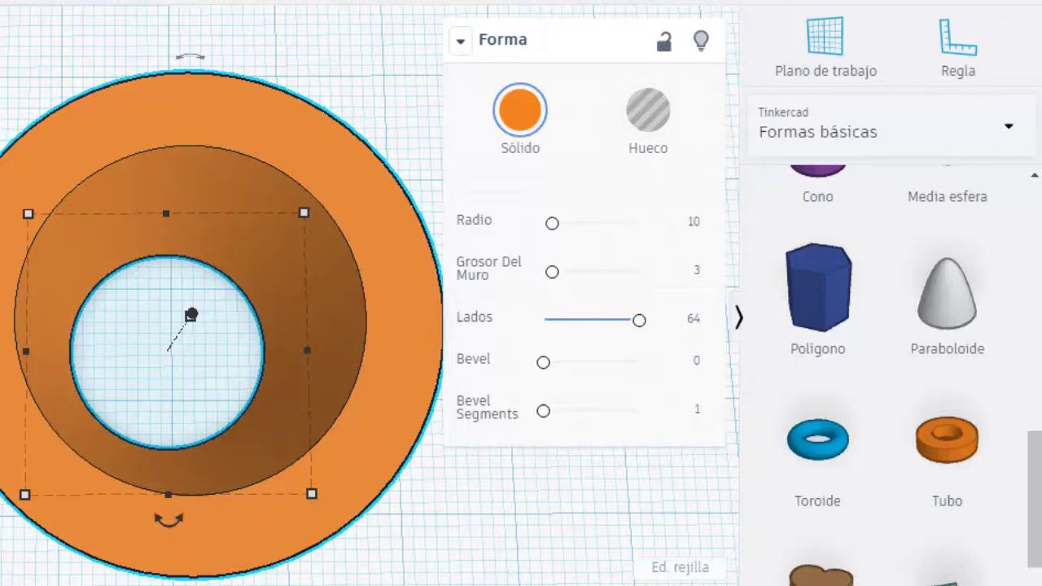
# Set the tube's Grosor Del Muro (wall thickness) to 1.5
pyautogui.click(699, 271)
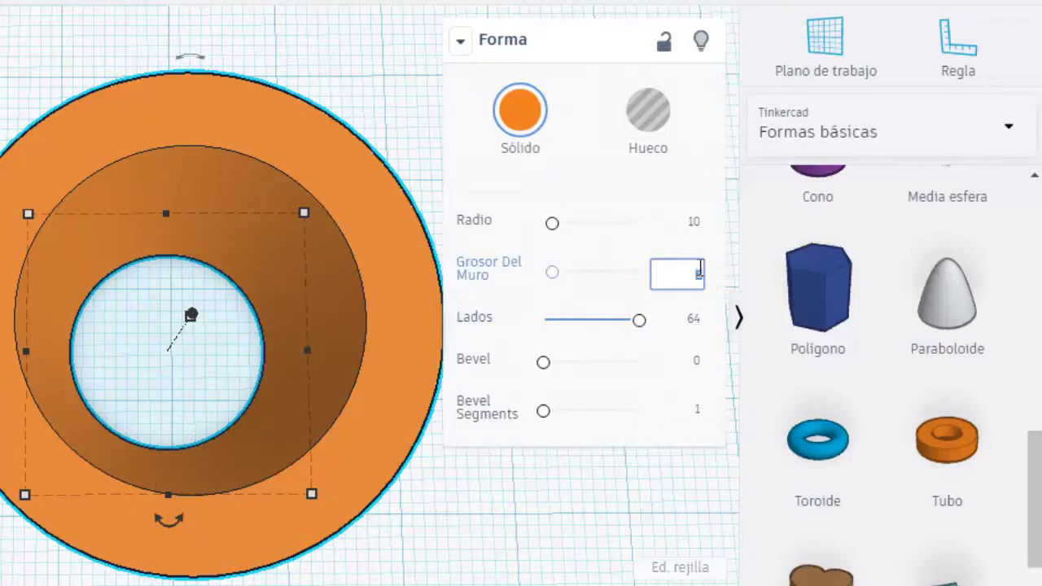
pyautogui.write('1.5')
pyautogui.press('Return')
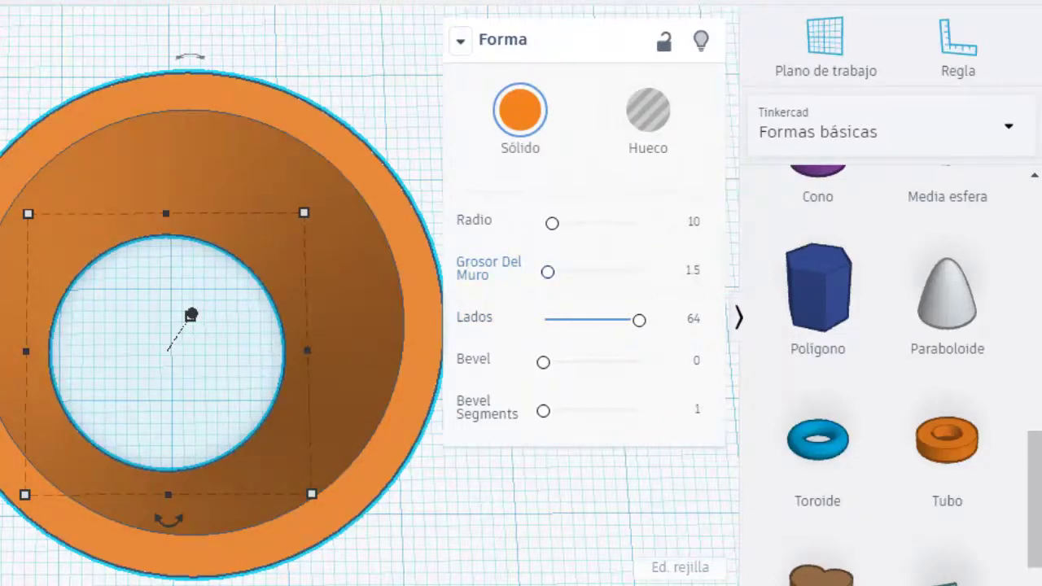
# Reset the view, orbit to see the tube side-on, and deselect it
pyautogui.click(4, 334)
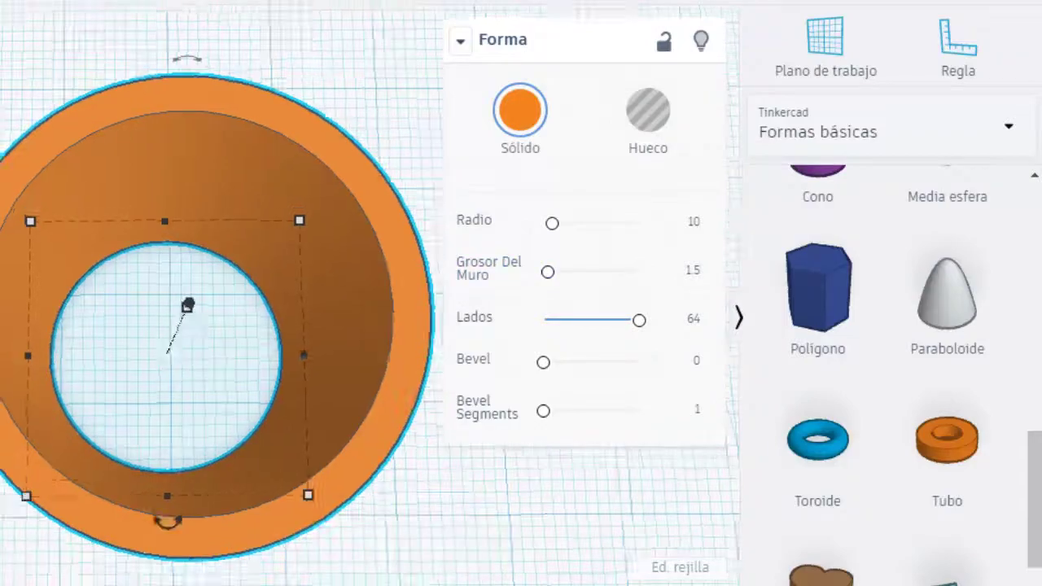
pyautogui.scroll(2, 213, 502)
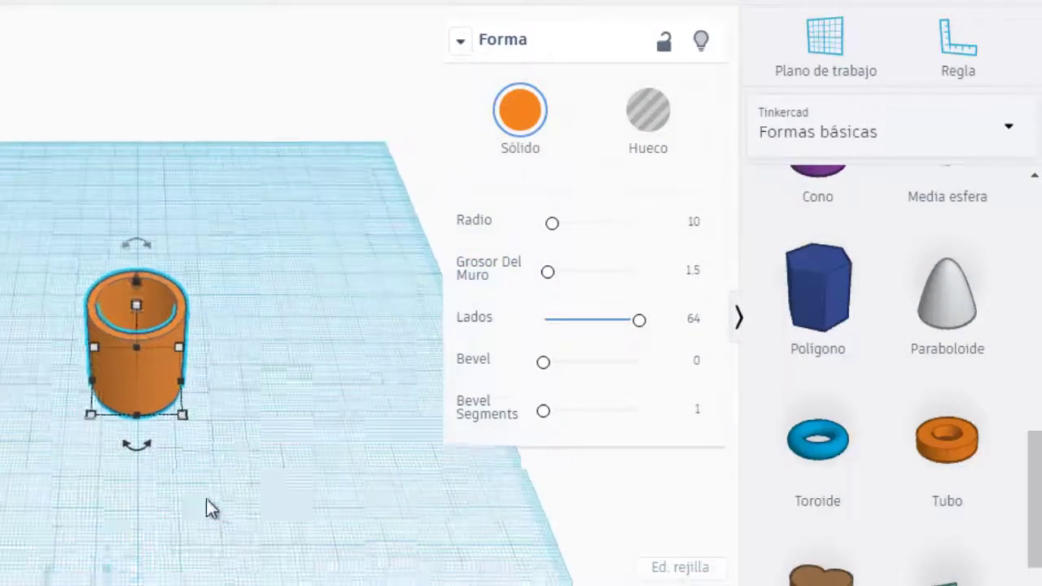
pyautogui.scroll(2, 204, 497)
pyautogui.scroll(1, 203, 497)
pyautogui.moveTo(348, 481); pyautogui.dragTo(338, 415, button='right')
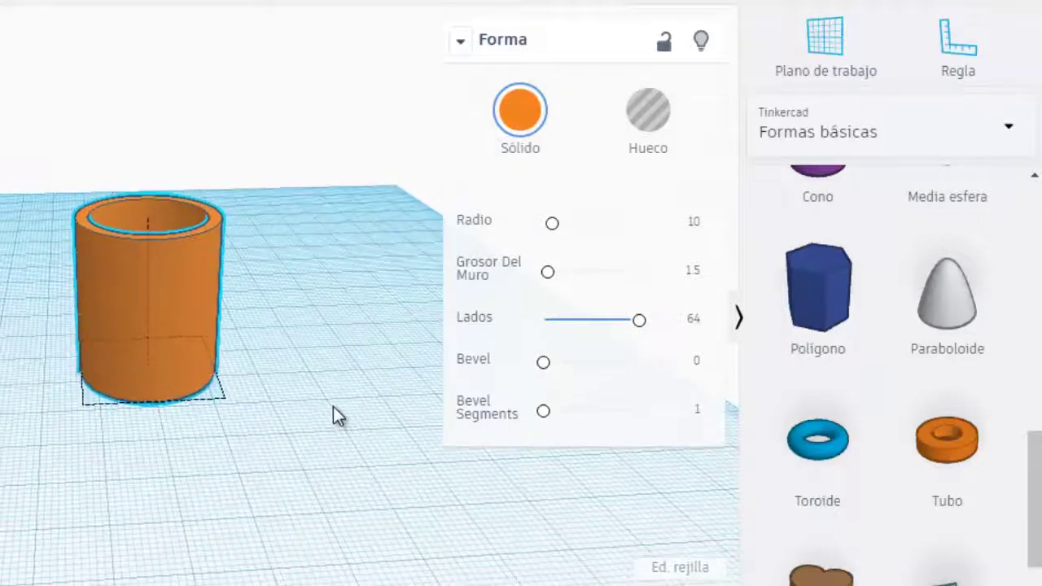
pyautogui.click(291, 469)
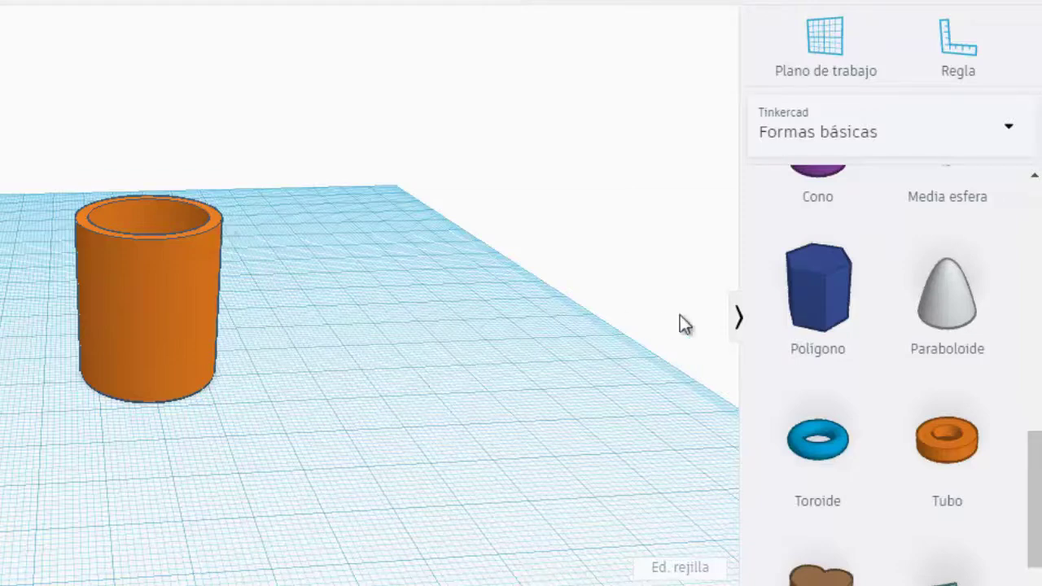
# Add a second, shorter tube in front and colour the tall tube dark blue
pyautogui.moveTo(944, 448)
pyautogui.mouseDown()
pyautogui.moveTo(550, 460)
pyautogui.moveTo(435, 447)
pyautogui.mouseUp()
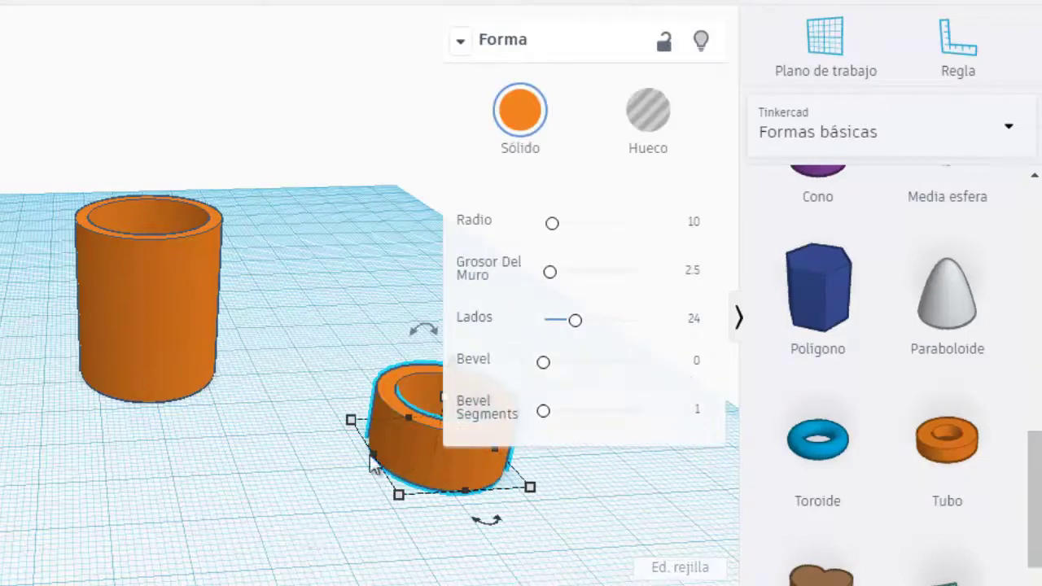
pyautogui.moveTo(373, 462); pyautogui.dragTo(191, 490)
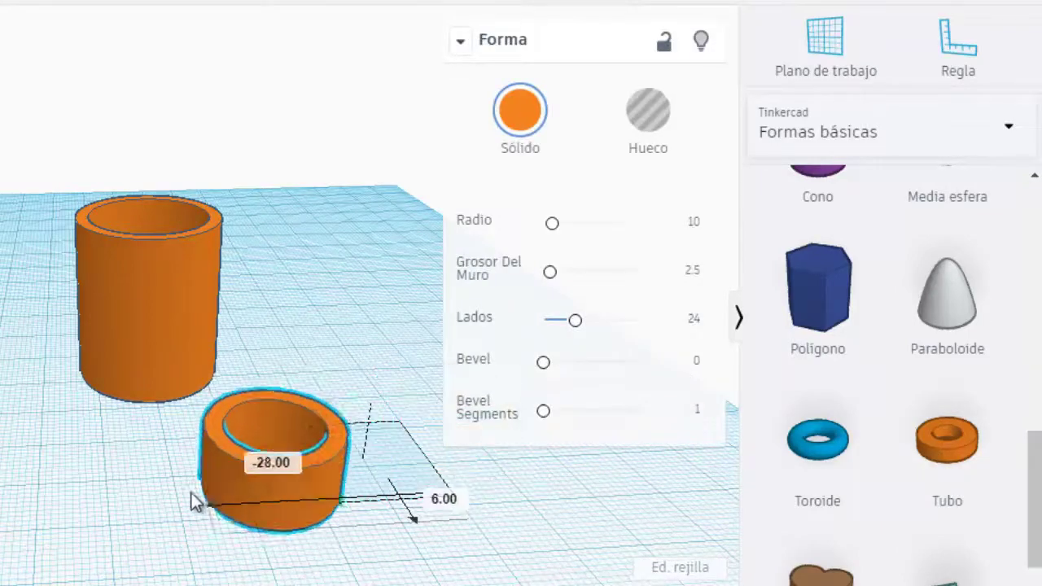
pyautogui.click(141, 312)
pyautogui.click(527, 114)
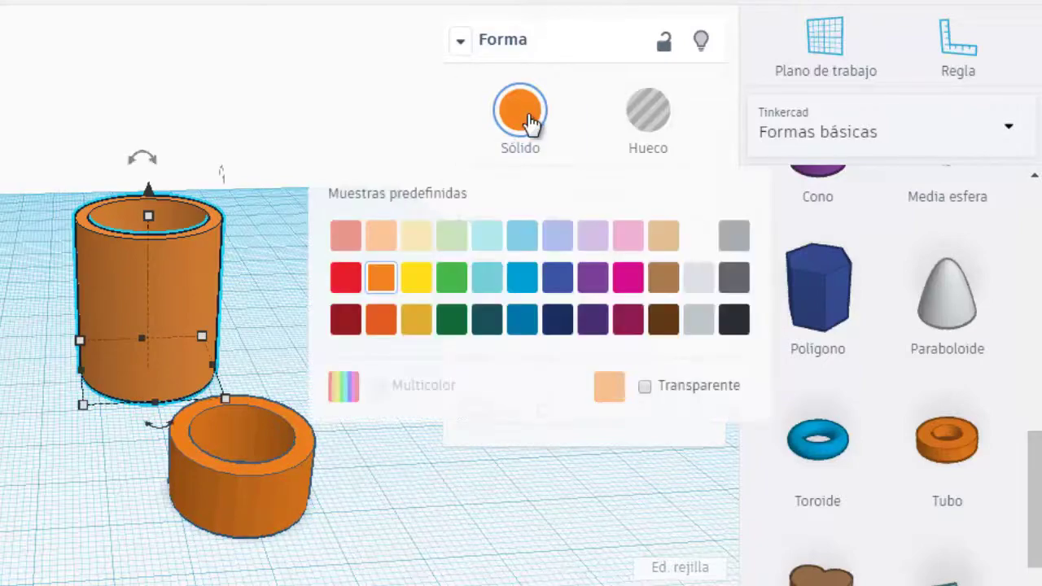
pyautogui.click(524, 236)
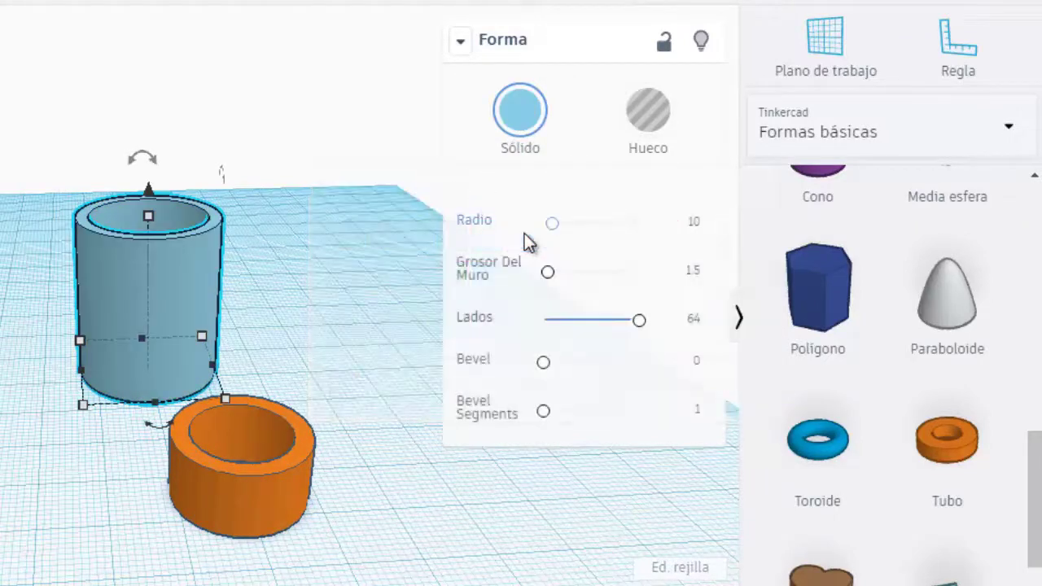
pyautogui.click(526, 117)
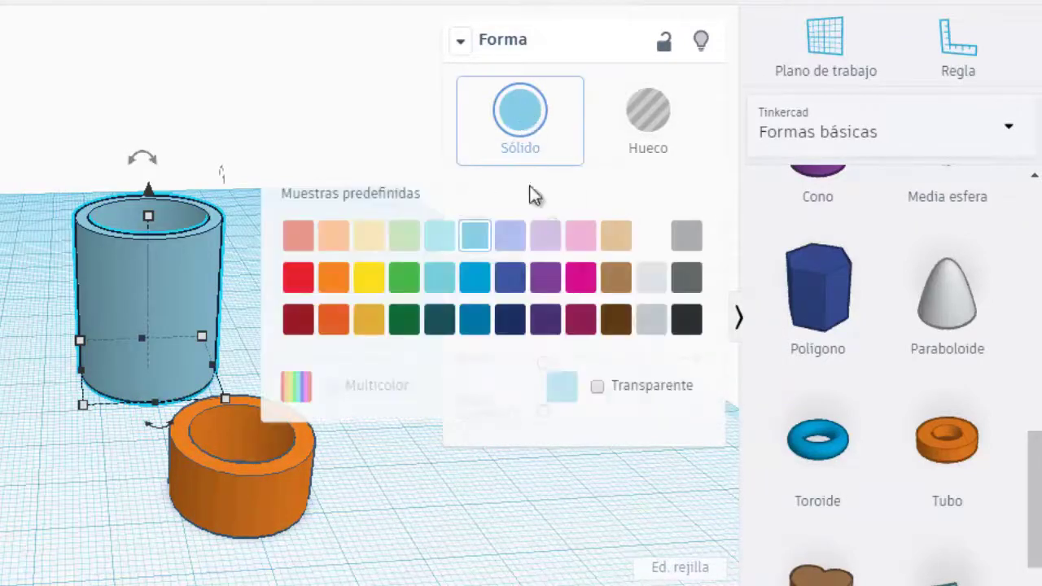
pyautogui.click(474, 277)
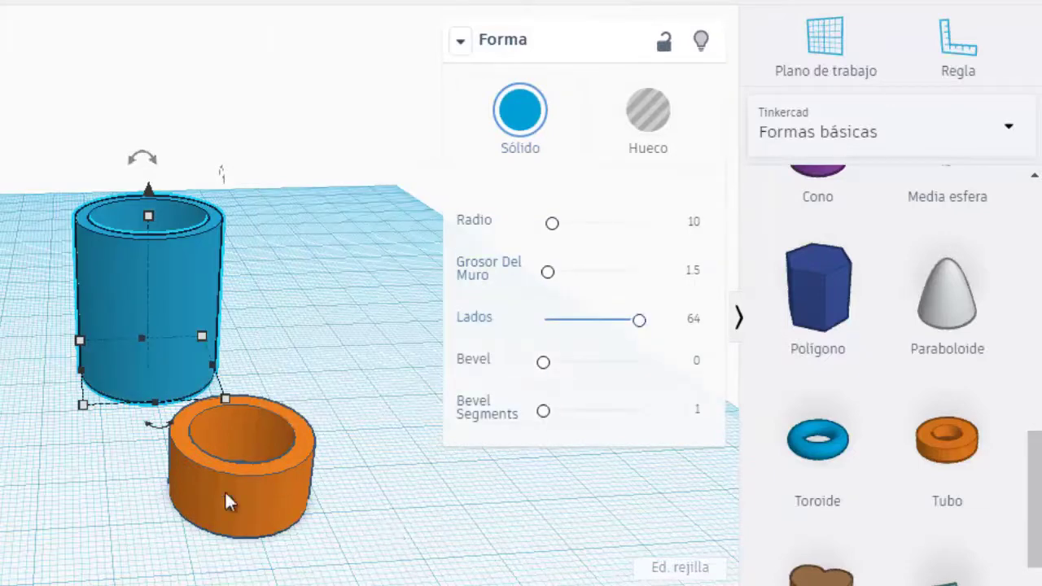
# Move the short tube beside the blue one and colour it green
pyautogui.moveTo(226, 493); pyautogui.dragTo(329, 413)
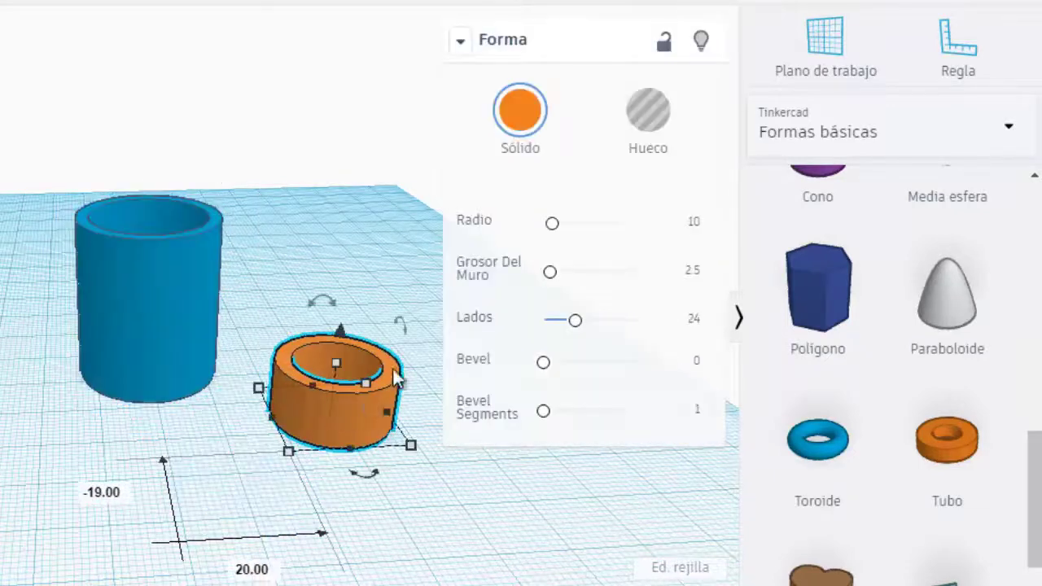
pyautogui.click(535, 113)
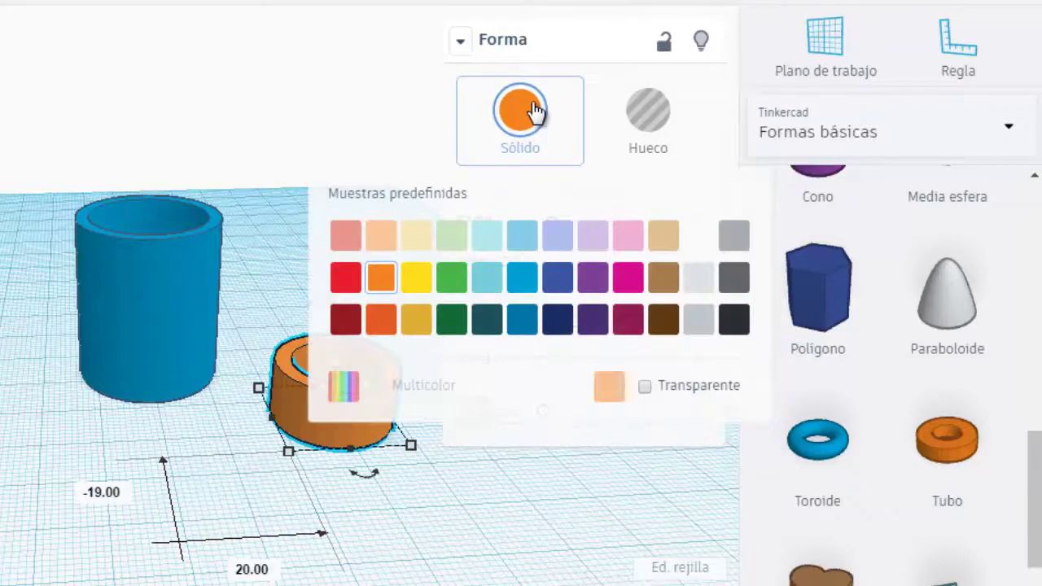
pyautogui.click(451, 278)
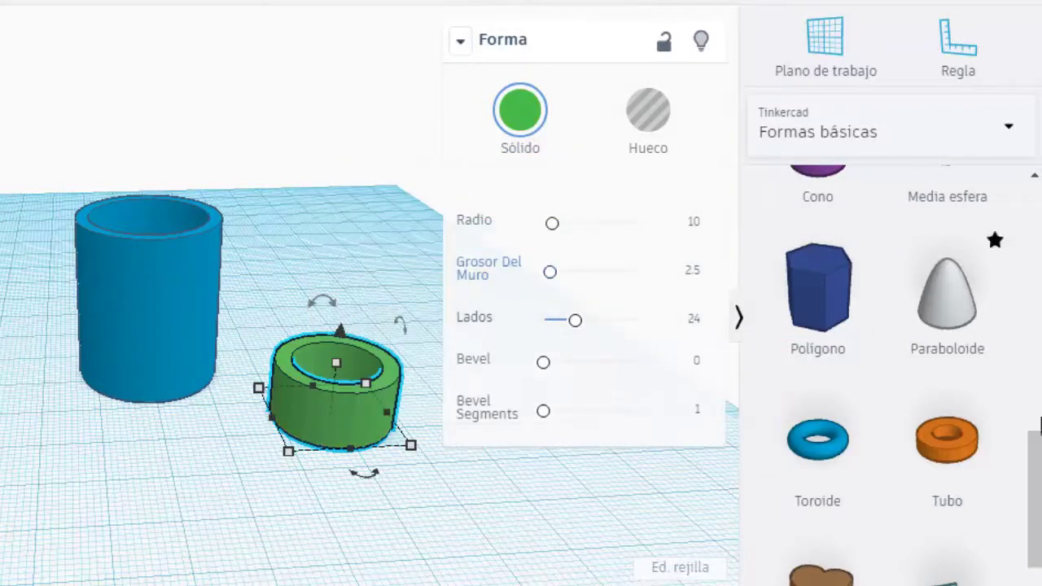
pyautogui.moveTo(1036, 540); pyautogui.dragTo(1036, 463)
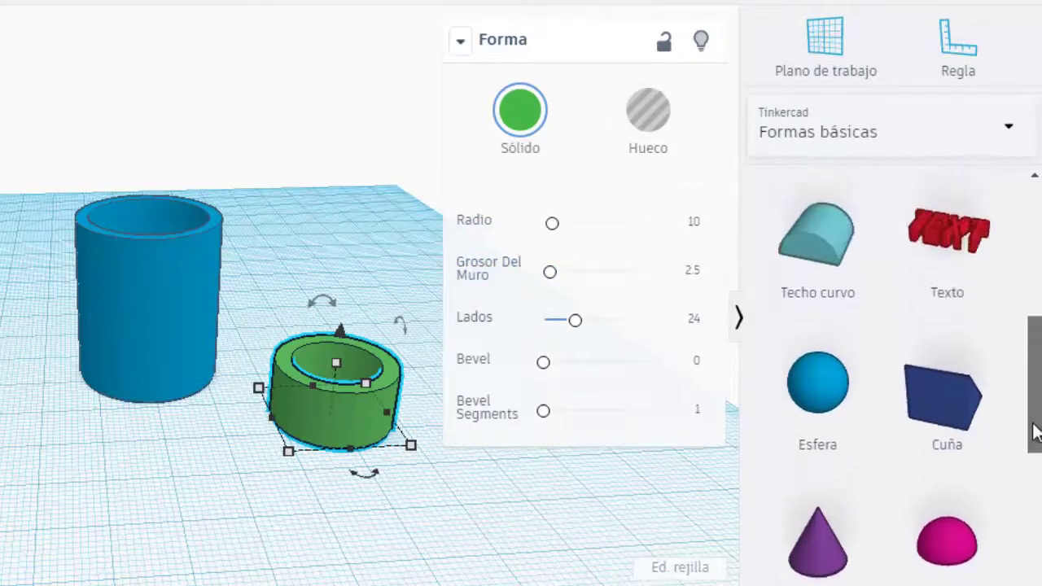
# Add a Media esfera beside the tubes and recolour it green
pyautogui.moveTo(1035, 462); pyautogui.dragTo(1037, 475)
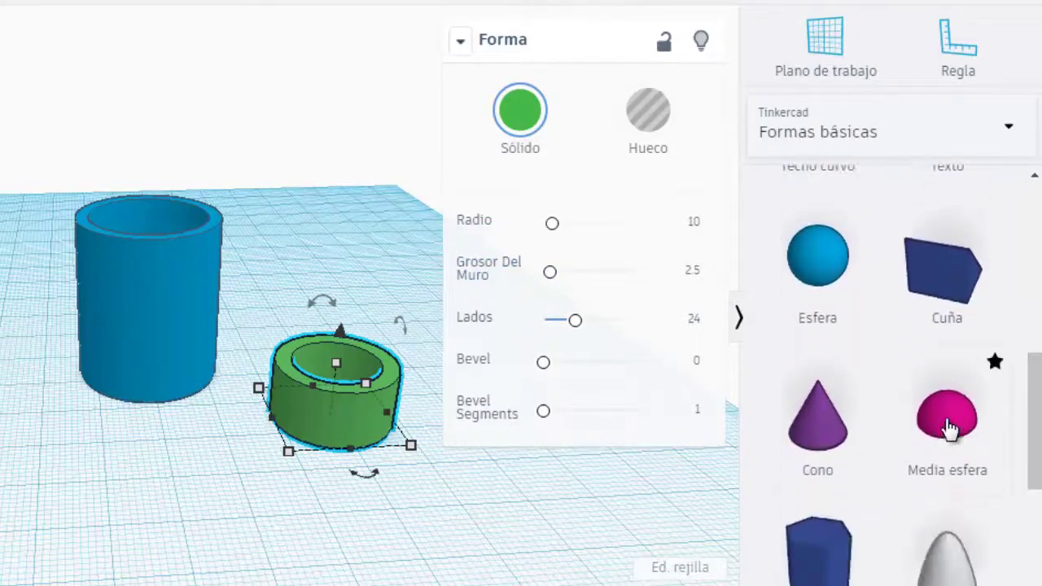
pyautogui.moveTo(946, 423)
pyautogui.mouseDown()
pyautogui.moveTo(196, 513)
pyautogui.moveTo(202, 506)
pyautogui.mouseUp()
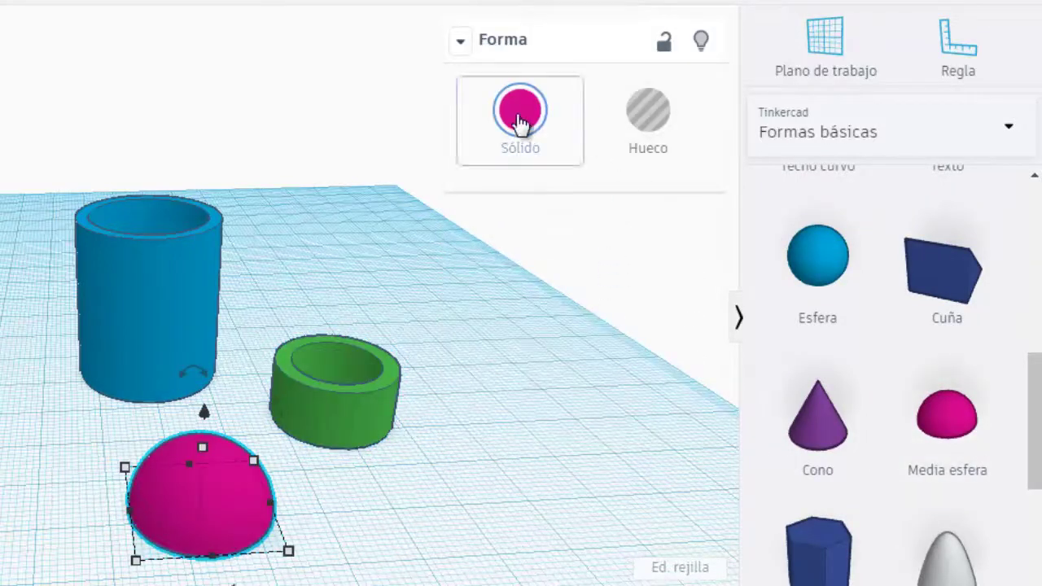
pyautogui.click(523, 126)
pyautogui.click(452, 281)
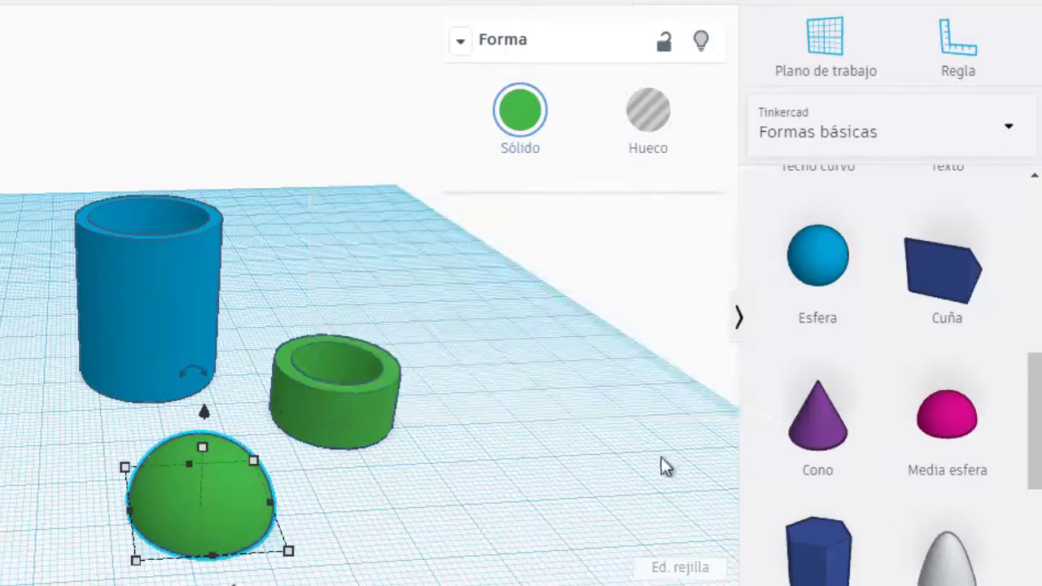
pyautogui.click(353, 412)
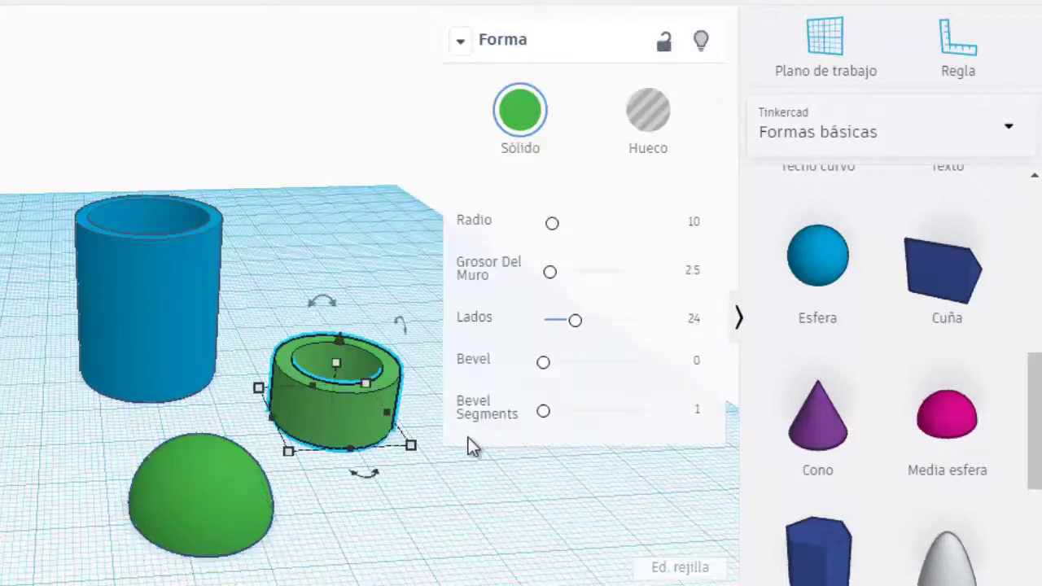
pyautogui.scroll(5, 380, 450)
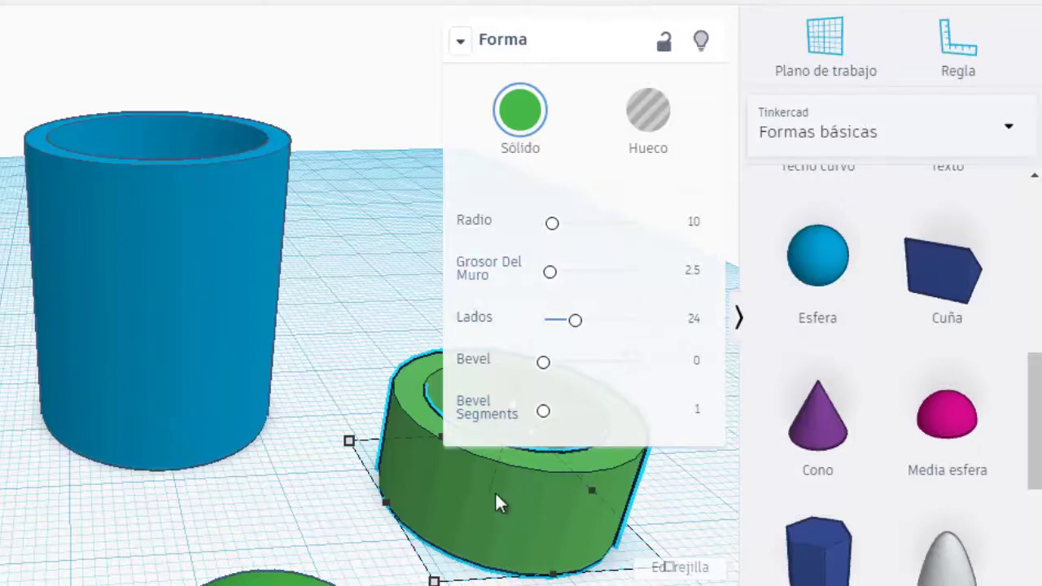
# Change both 20.00 footprint dimensions of the short green tube to 22.2 mm
pyautogui.moveTo(422, 487); pyautogui.dragTo(63, 494, button='middle')
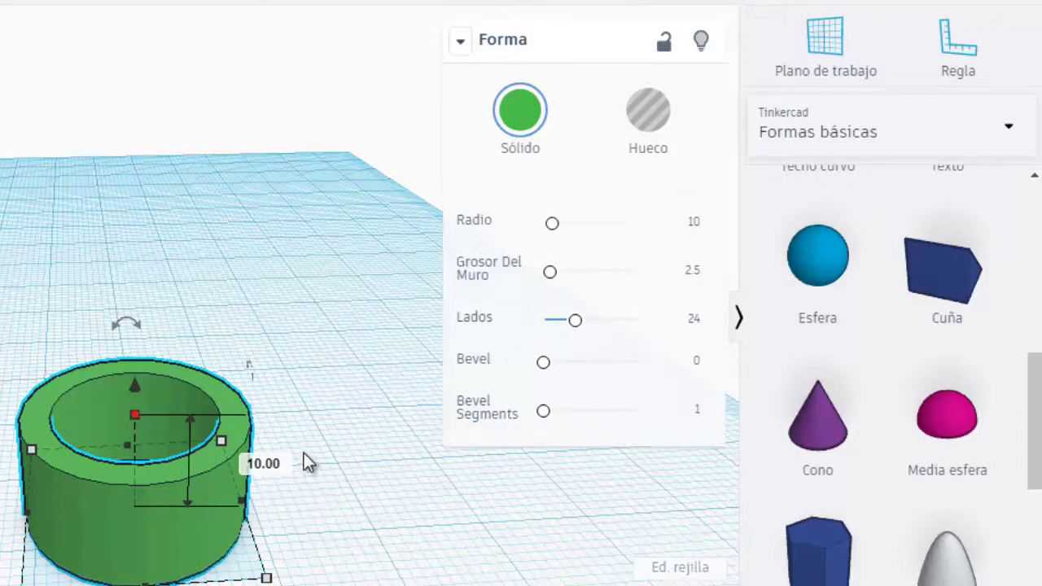
pyautogui.moveTo(304, 461)
pyautogui.mouseDown(button='right')
pyautogui.moveTo(298, 504)
pyautogui.moveTo(274, 510)
pyautogui.moveTo(286, 407)
pyautogui.mouseUp(button='right')
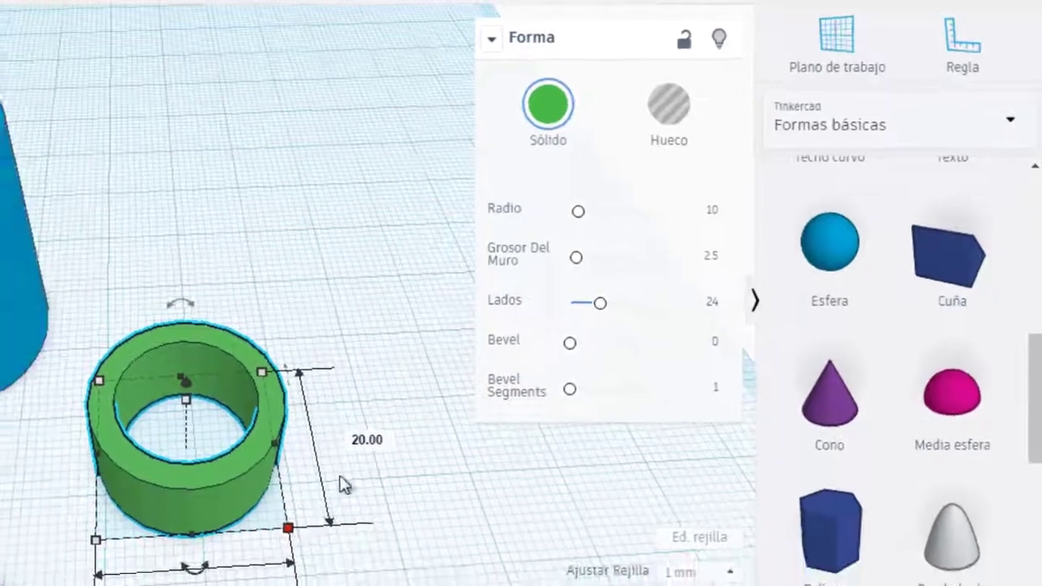
pyautogui.click(366, 440)
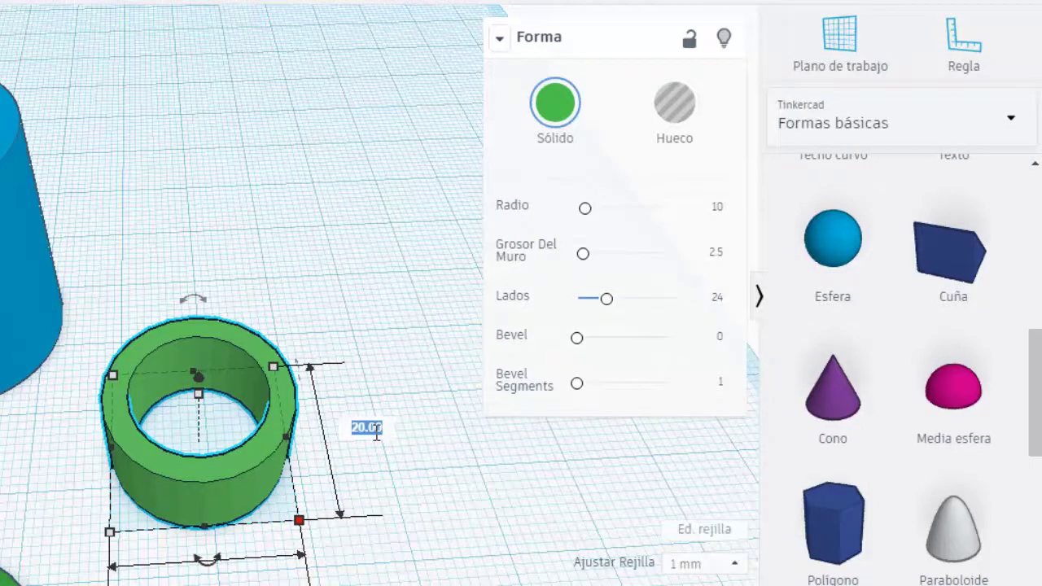
pyautogui.write('22.2')
pyautogui.press('Return')
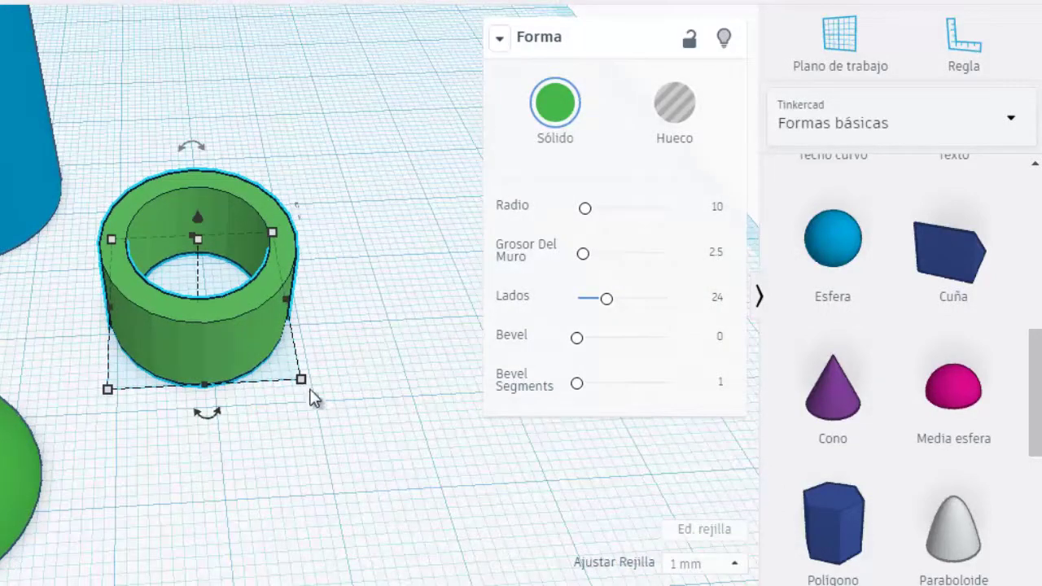
pyautogui.moveTo(299, 519)
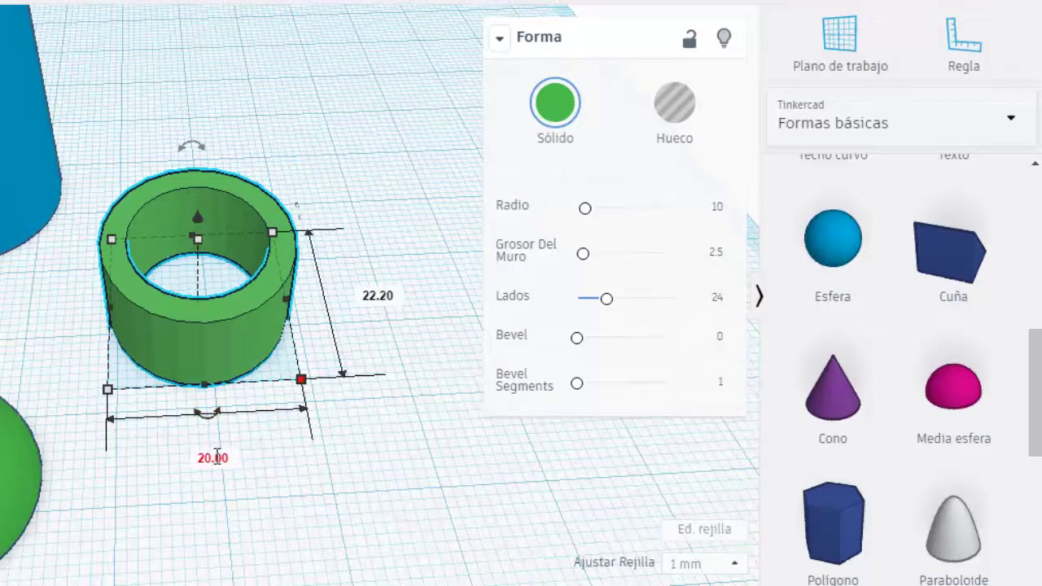
pyautogui.click(215, 457)
pyautogui.write('22.')
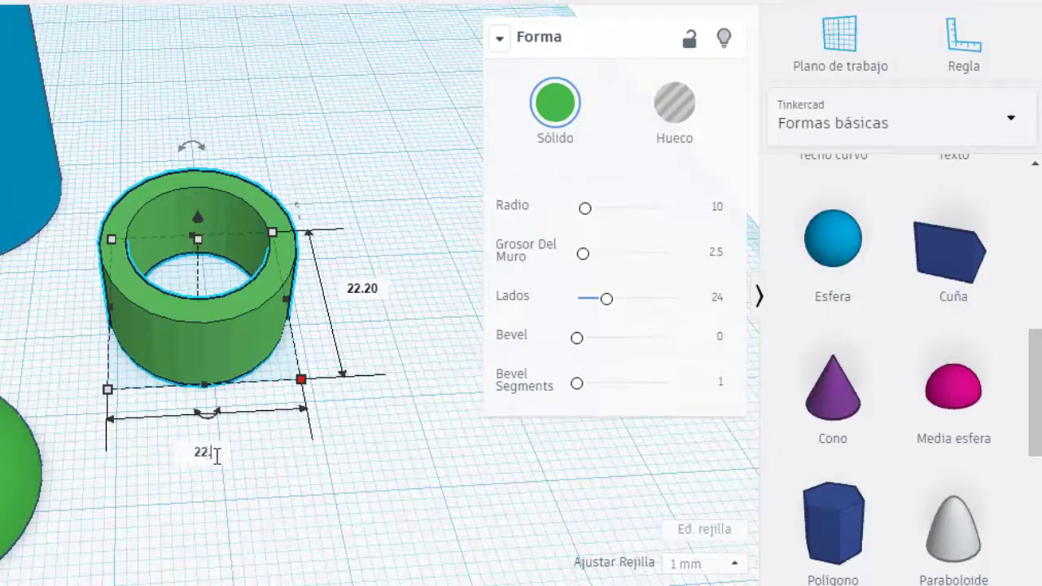
pyautogui.write('0')
pyautogui.press('Return')
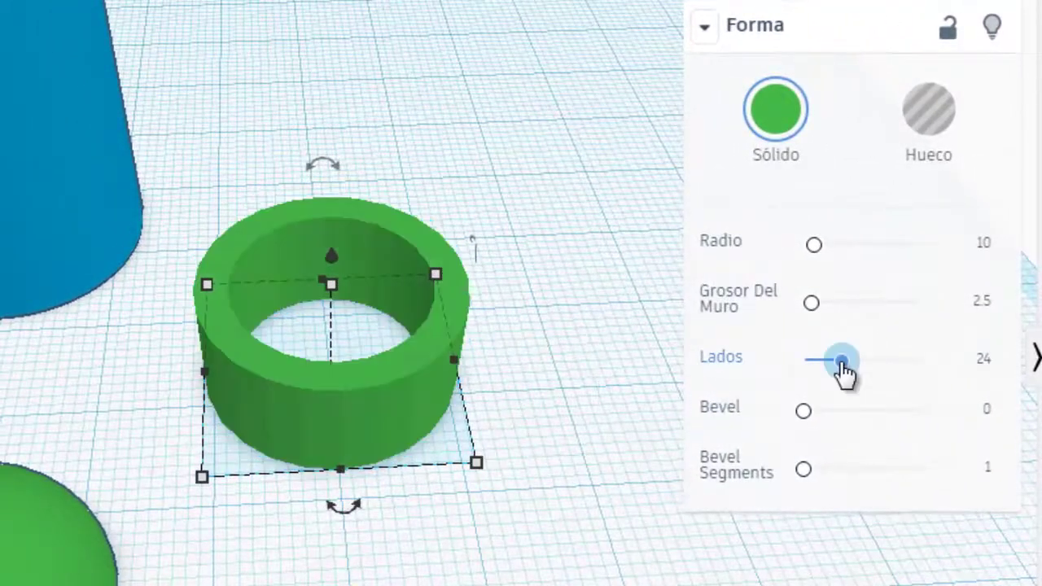
# Drag the green ring's Lados slider from 24 to 64 sides
pyautogui.moveTo(842, 366); pyautogui.dragTo(1004, 372)
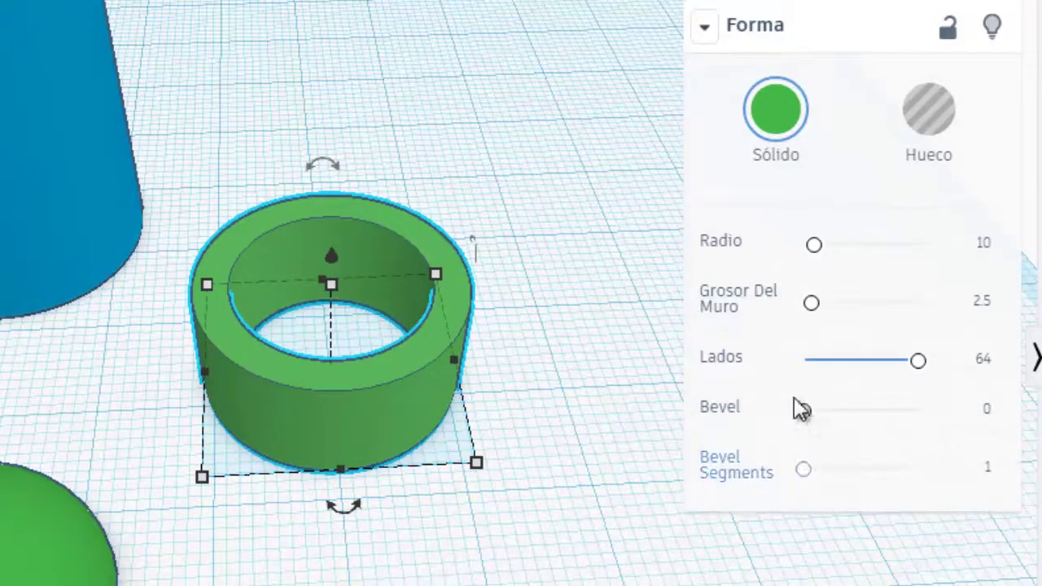
pyautogui.click(983, 302)
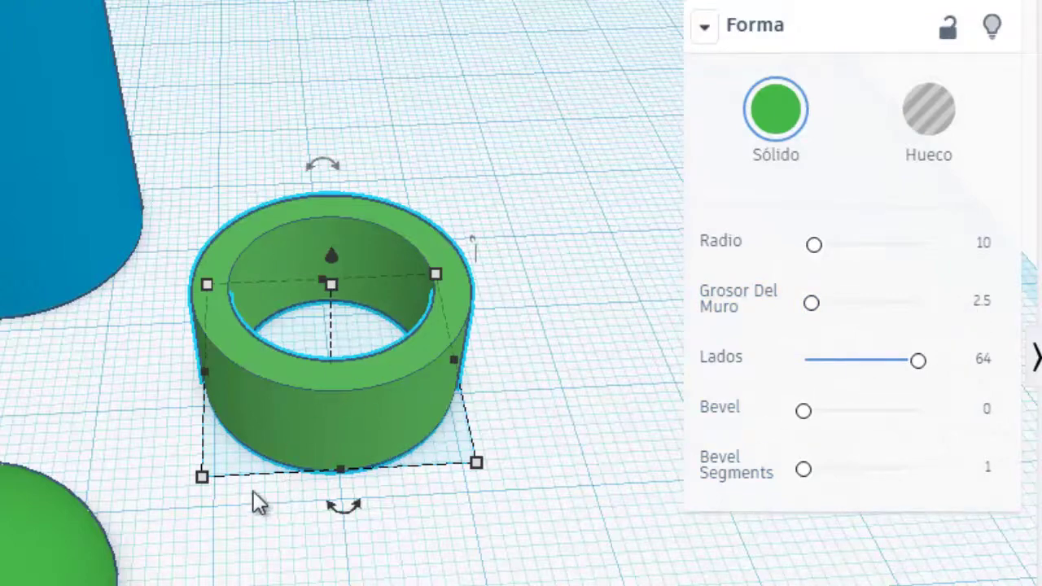
pyautogui.click(78, 497)
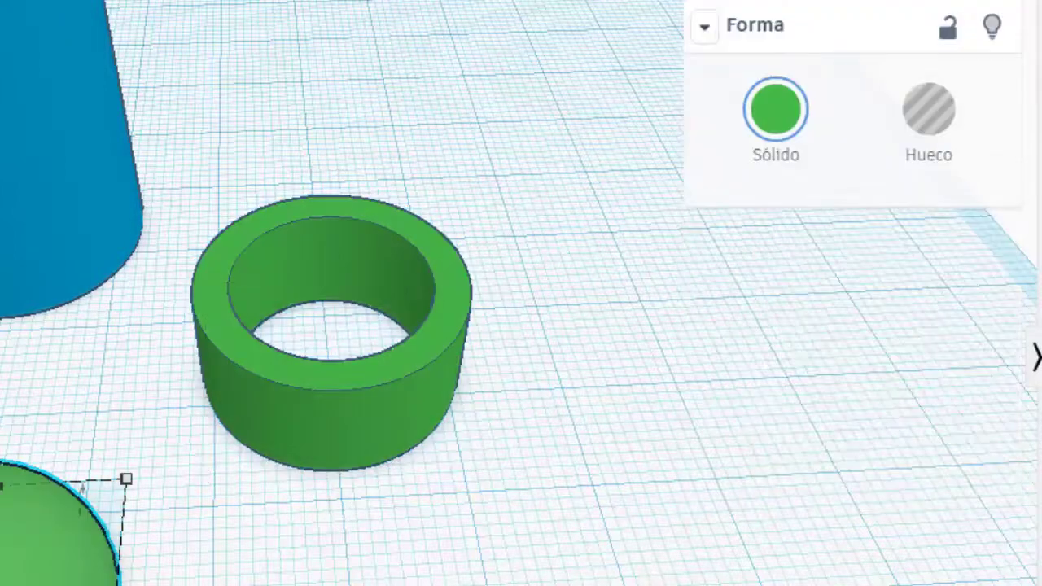
# Resize the half-sphere to 25.2 × 25.2 mm and move it toward the ring
pyautogui.moveTo(82, 570); pyautogui.dragTo(684, 452)
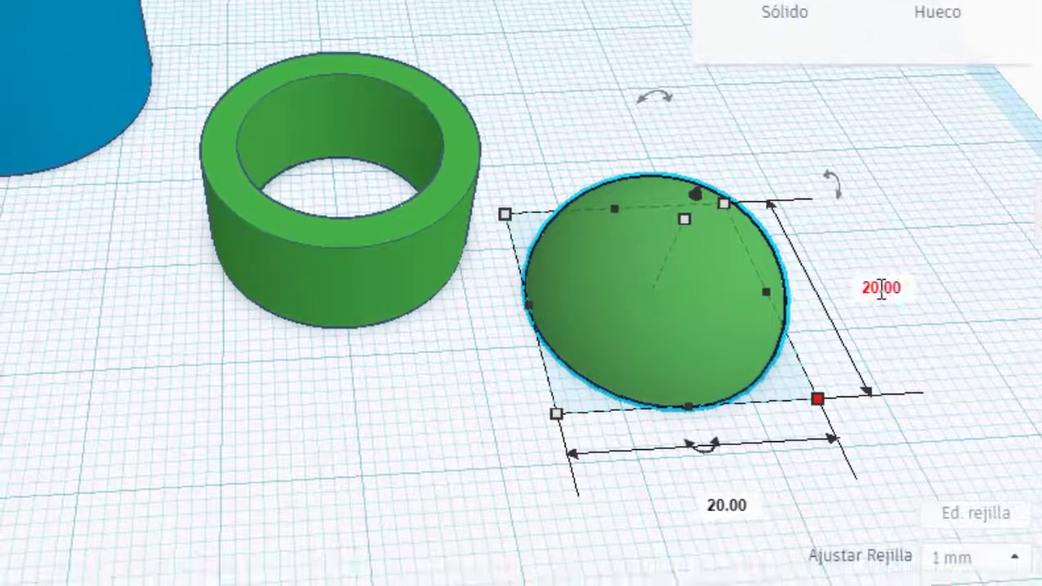
pyautogui.click(870, 282)
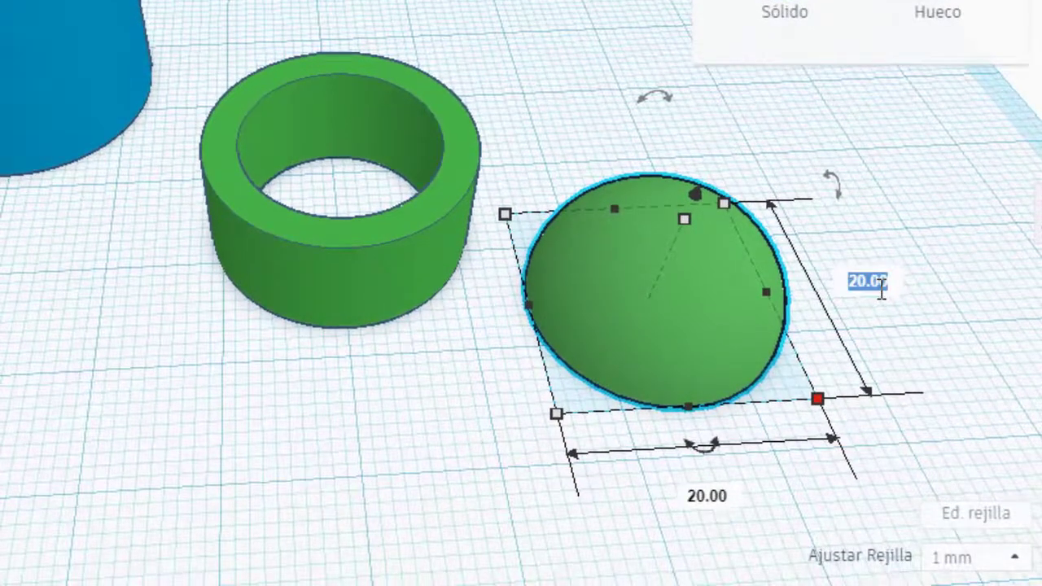
pyautogui.write('25.2')
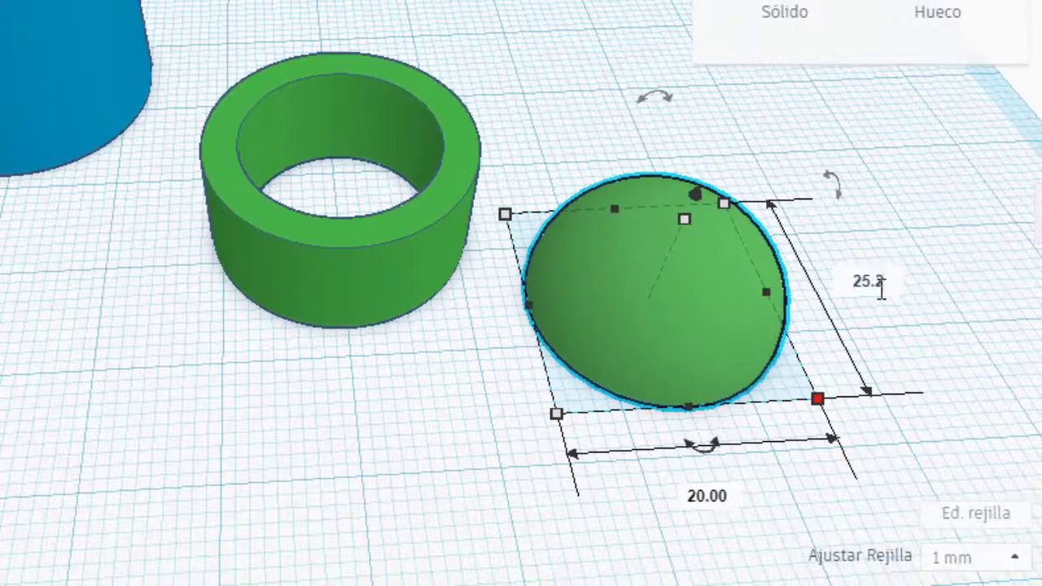
pyautogui.press('Return')
pyautogui.click(737, 560)
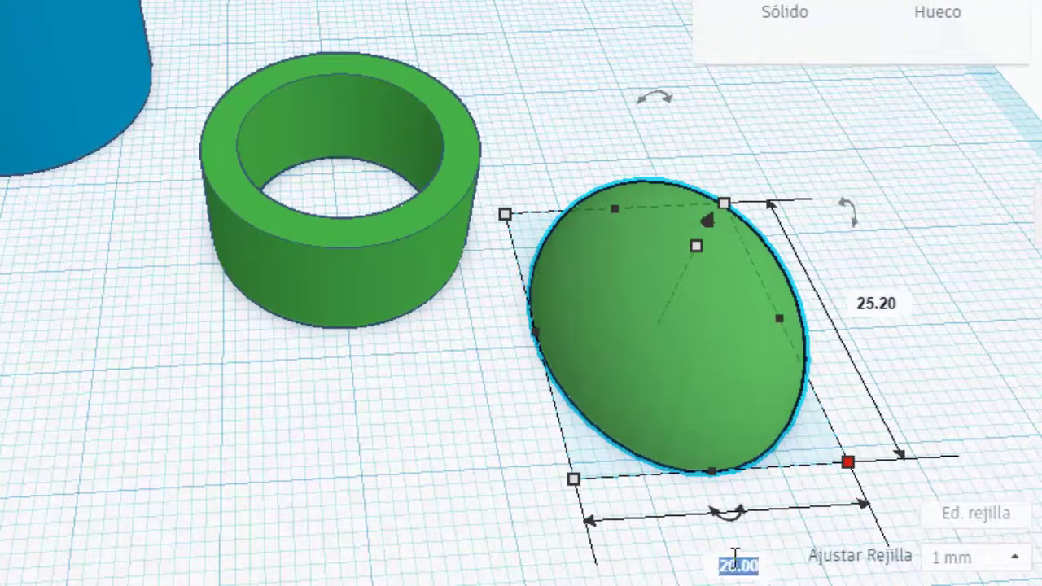
pyautogui.write('25.2')
pyautogui.press('Return')
pyautogui.moveTo(719, 395); pyautogui.dragTo(653, 301)
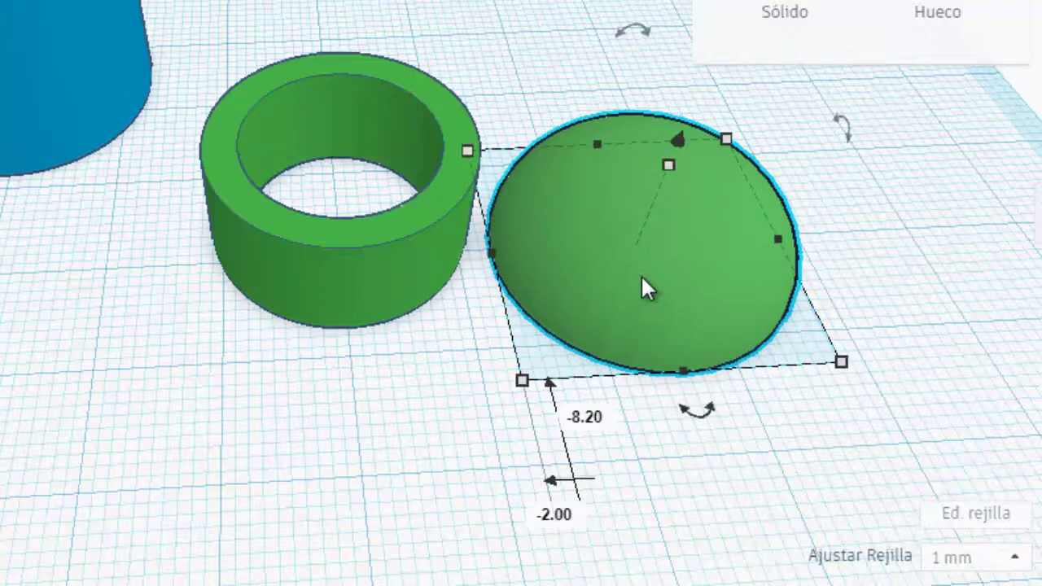
# Lower the dome's height from 10 to 5 mm and view the shapes side-on
pyautogui.click(669, 165)
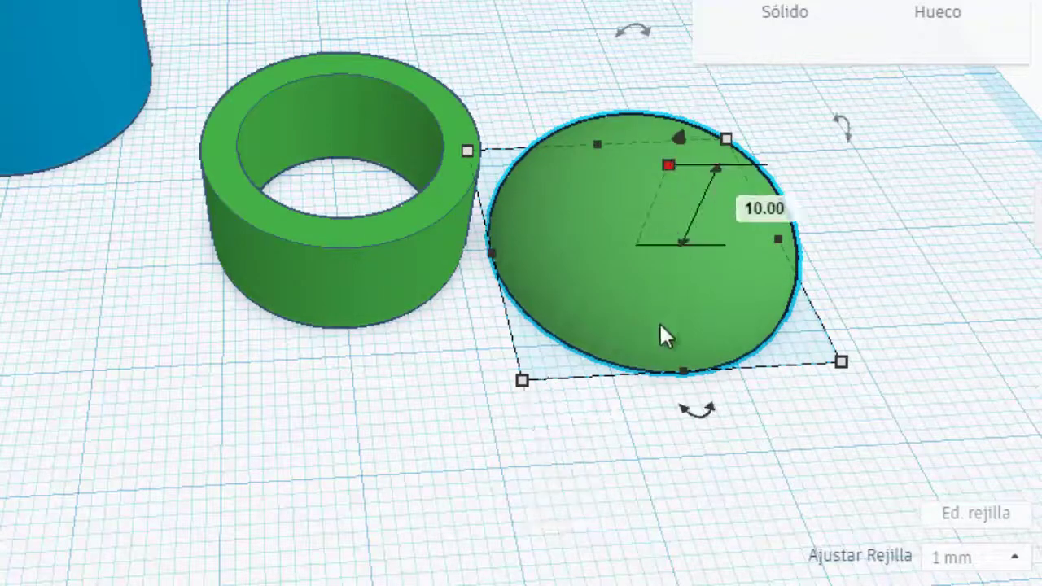
pyautogui.moveTo(653, 365); pyautogui.dragTo(516, 476, button='right')
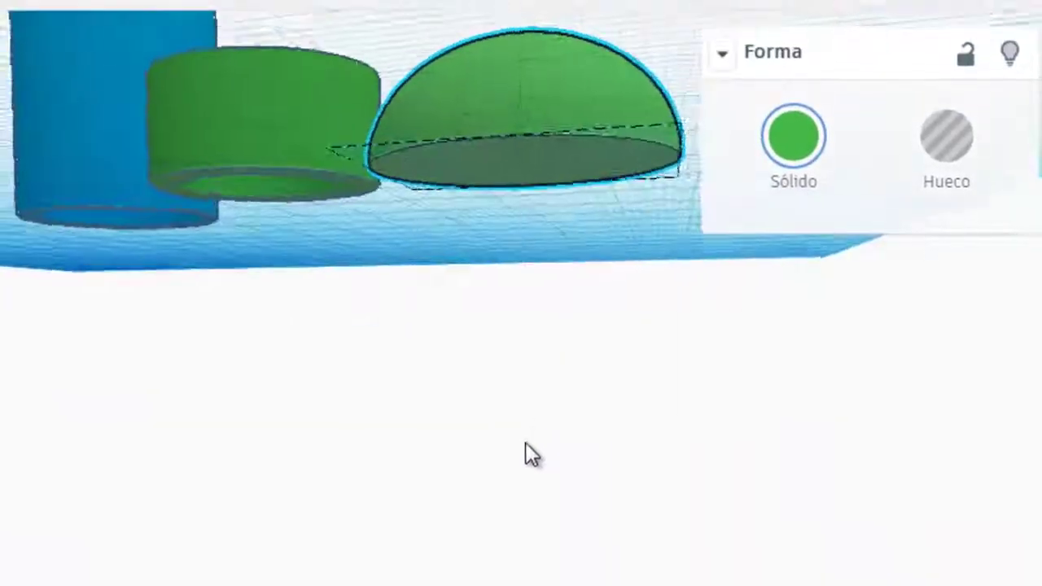
pyautogui.press('f')
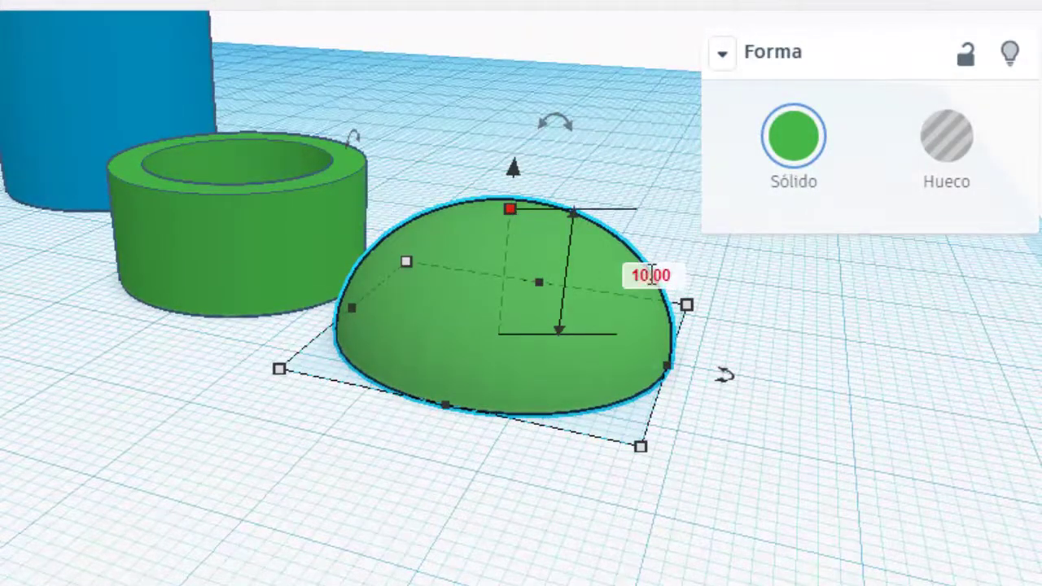
pyautogui.click(651, 272)
pyautogui.write('5')
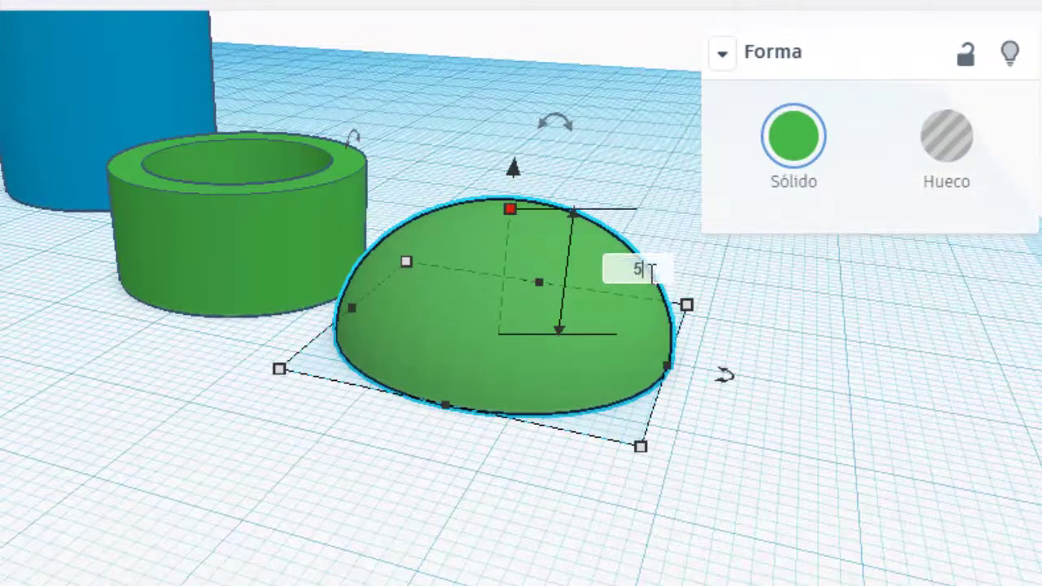
pyautogui.press('Return')
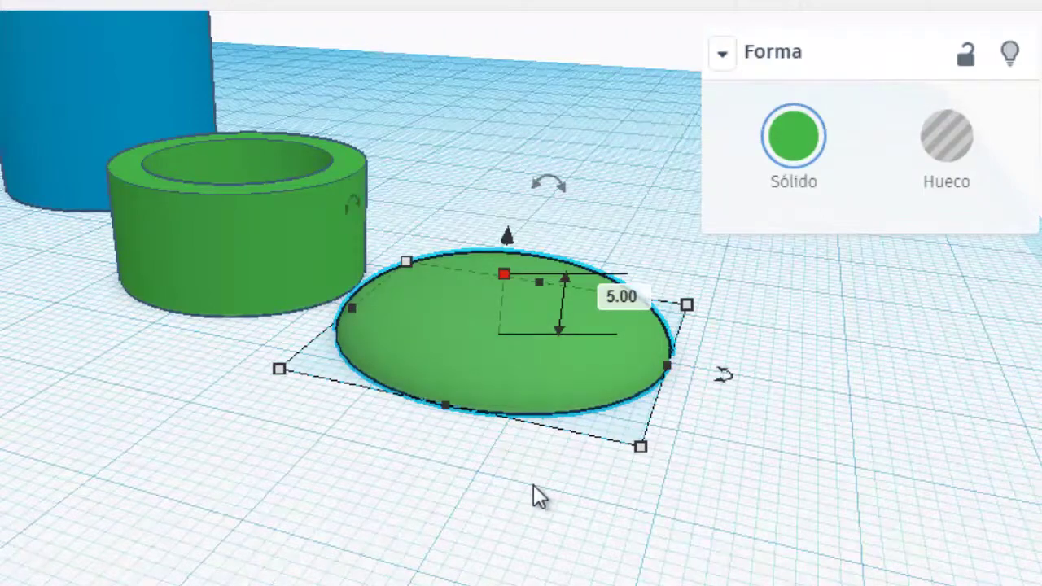
pyautogui.click(533, 489)
pyautogui.moveTo(536, 485)
pyautogui.mouseDown(button='right')
pyautogui.moveTo(579, 434)
pyautogui.moveTo(572, 485)
pyautogui.mouseUp(button='right')
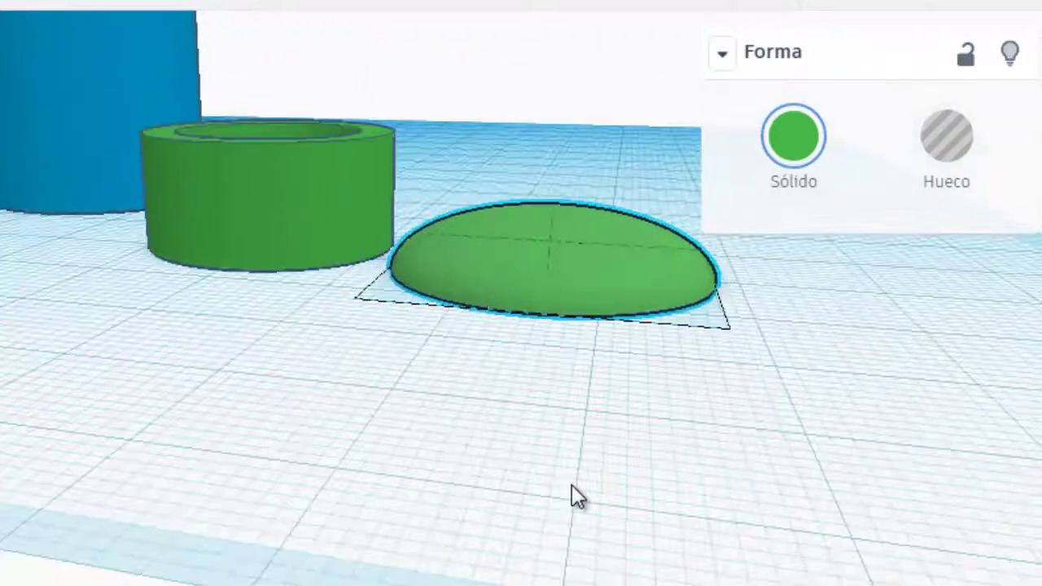
# Select the flattened green dome and lift it 10.00 above the workplane
pyautogui.click(290, 279)
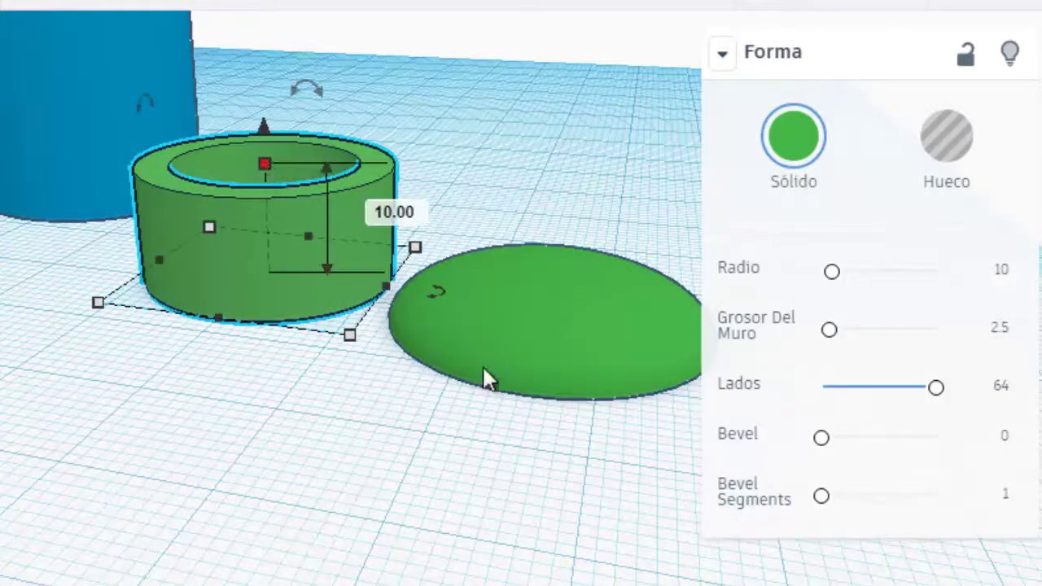
pyautogui.click(548, 317)
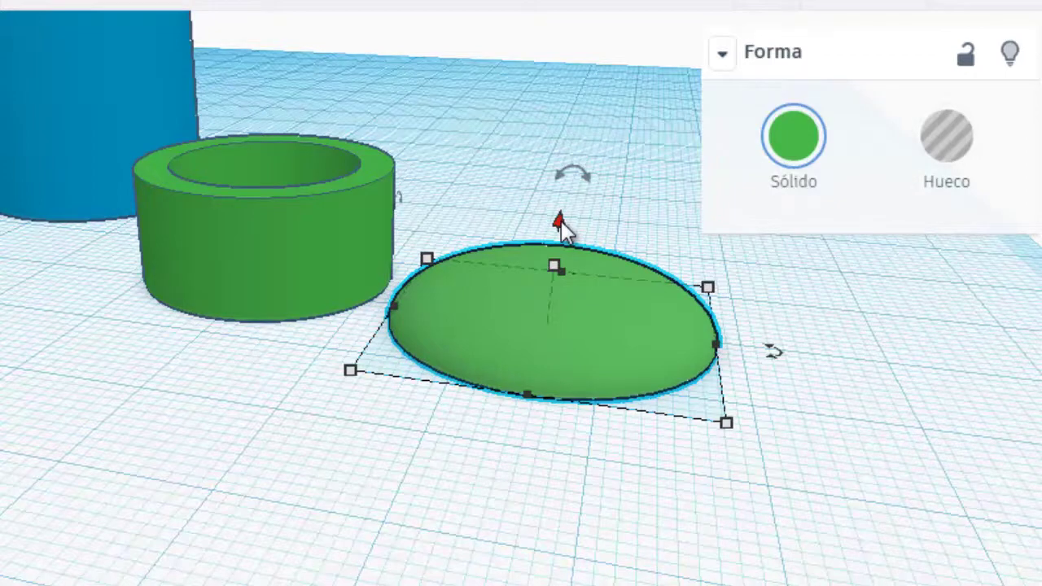
pyautogui.moveTo(561, 221); pyautogui.dragTo(563, 228)
pyautogui.moveTo(562, 184); pyautogui.dragTo(573, 84)
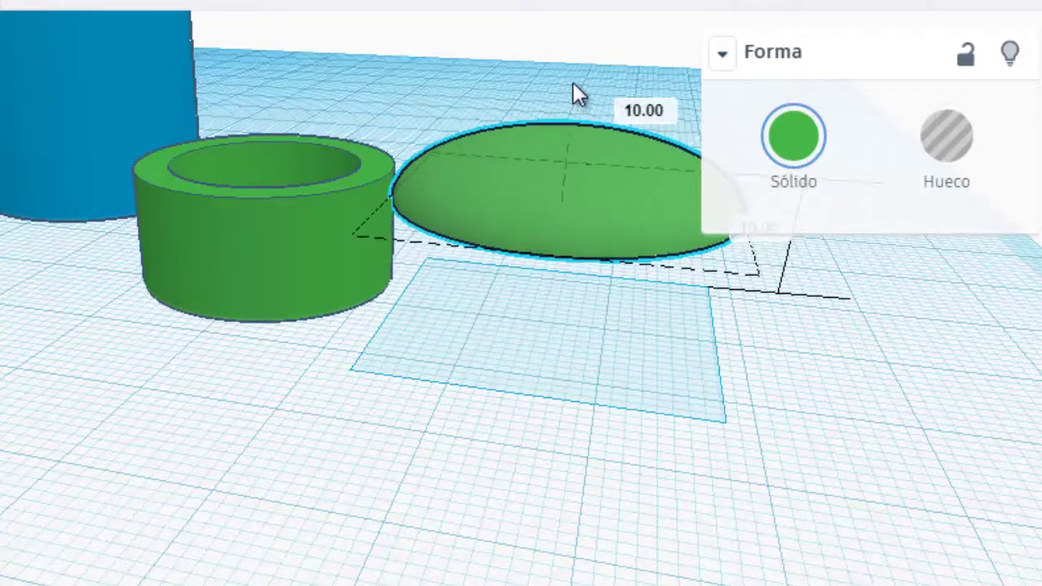
pyautogui.moveTo(573, 83); pyautogui.dragTo(574, 83)
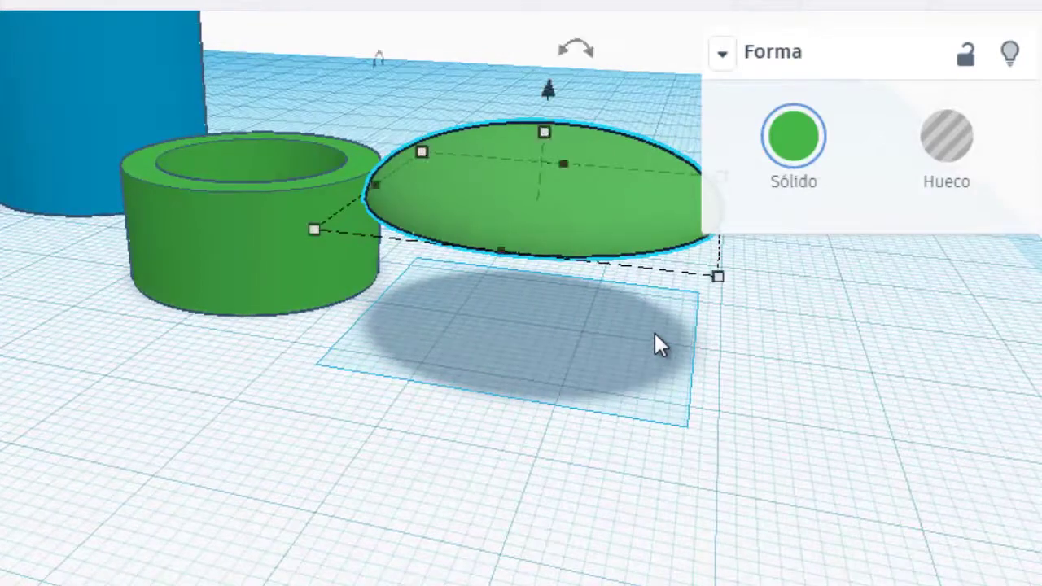
# Zoom in on the raised dome and add the green ring to the selection
pyautogui.scroll(2, 474, 409)
pyautogui.scroll(2, 414, 432)
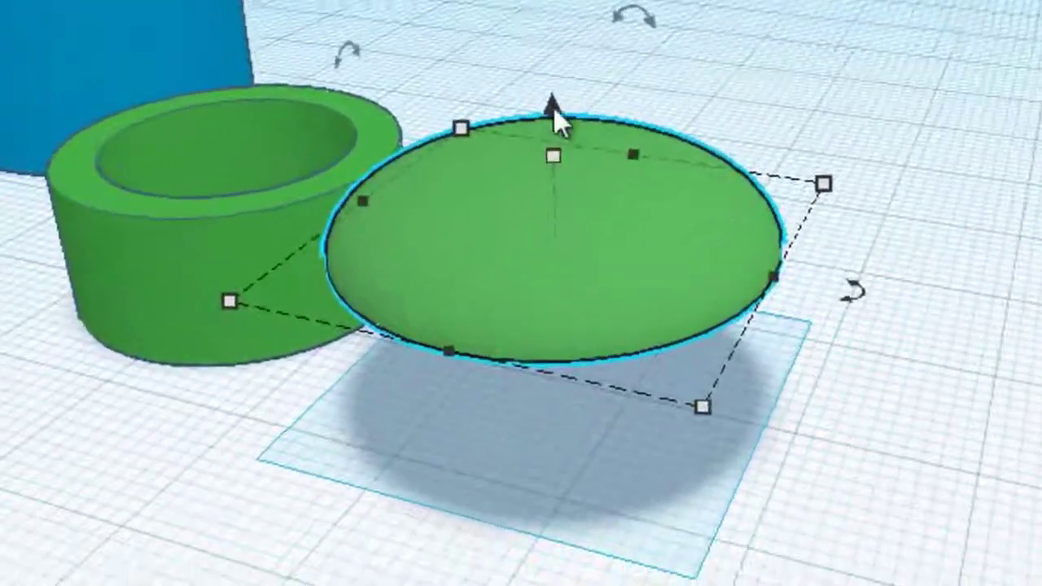
pyautogui.moveTo(559, 106)
pyautogui.mouseDown()
pyautogui.moveTo(570, 109)
pyautogui.moveTo(567, 261)
pyautogui.moveTo(562, 112)
pyautogui.mouseUp()
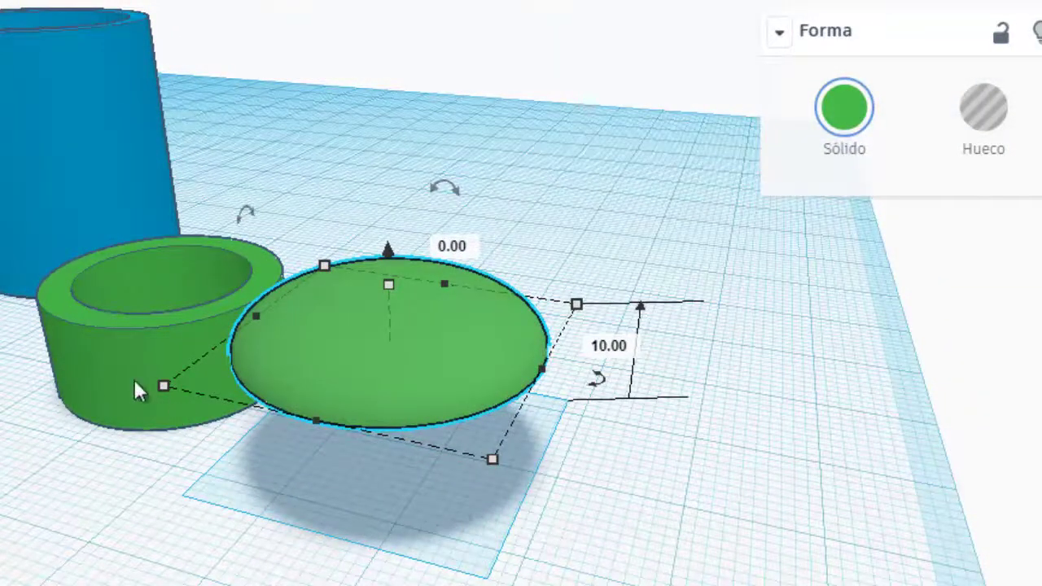
pyautogui.keyDown('shift'); pyautogui.click(117, 376); pyautogui.keyUp('shift')
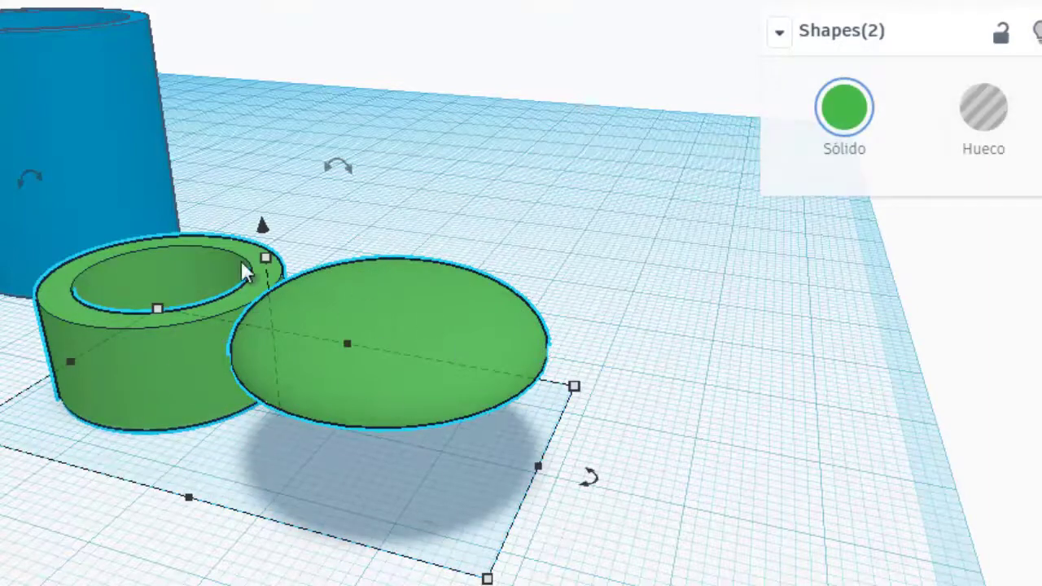
# Align the ring and dome centred both front-to-back and left-to-right
pyautogui.moveTo(98, 563)
pyautogui.mouseDown(button='right')
pyautogui.moveTo(187, 544)
pyautogui.moveTo(210, 582)
pyautogui.moveTo(205, 568)
pyautogui.moveTo(193, 573)
pyautogui.mouseUp(button='right')
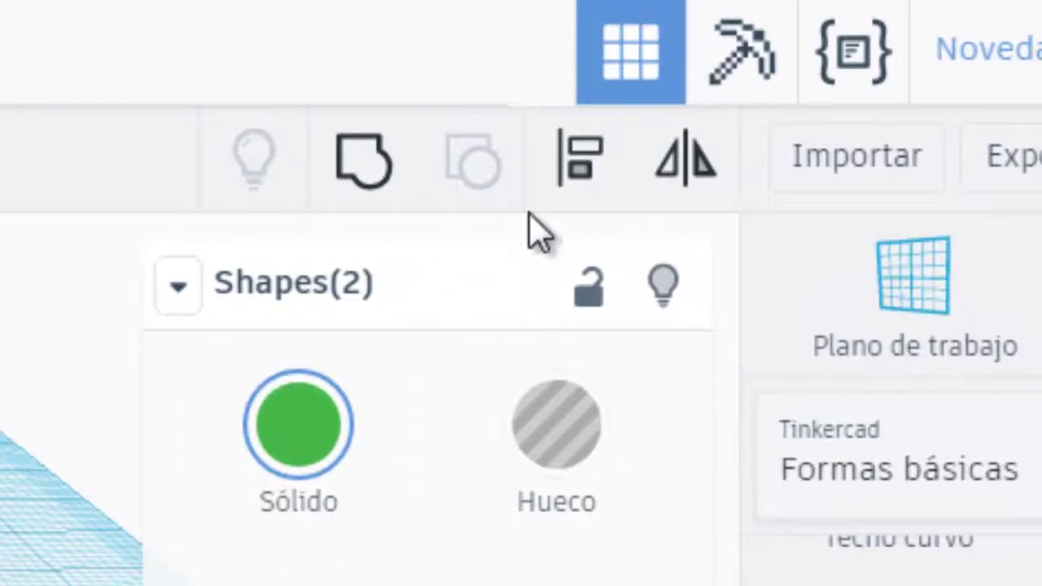
pyautogui.click(576, 172)
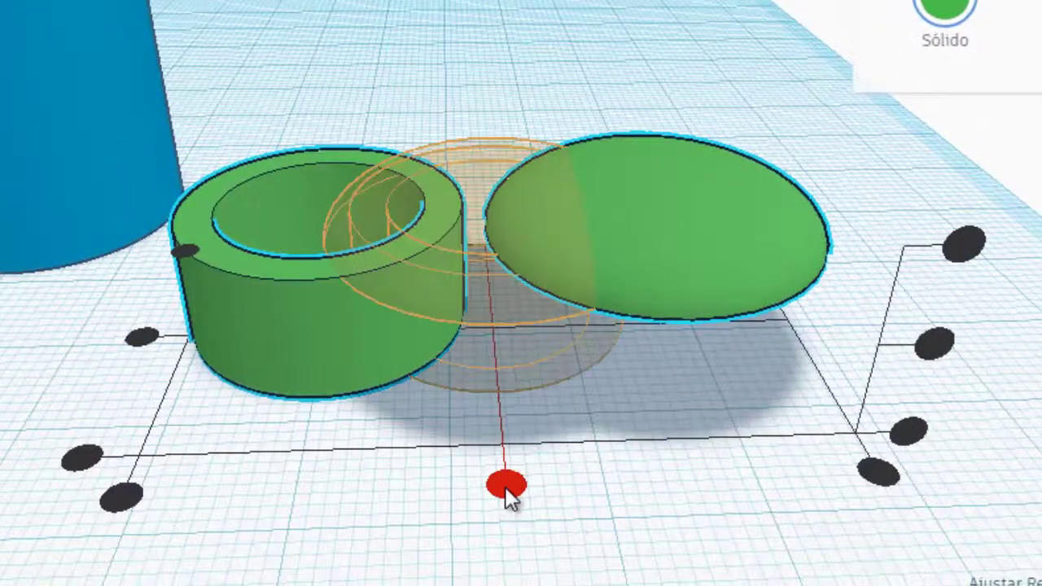
pyautogui.click(506, 487)
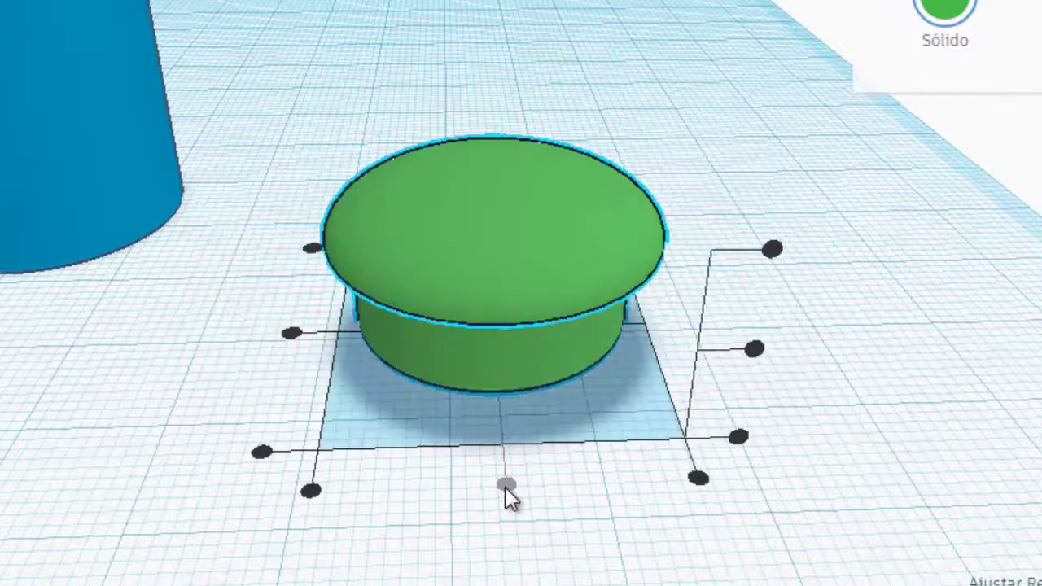
pyautogui.click(290, 334)
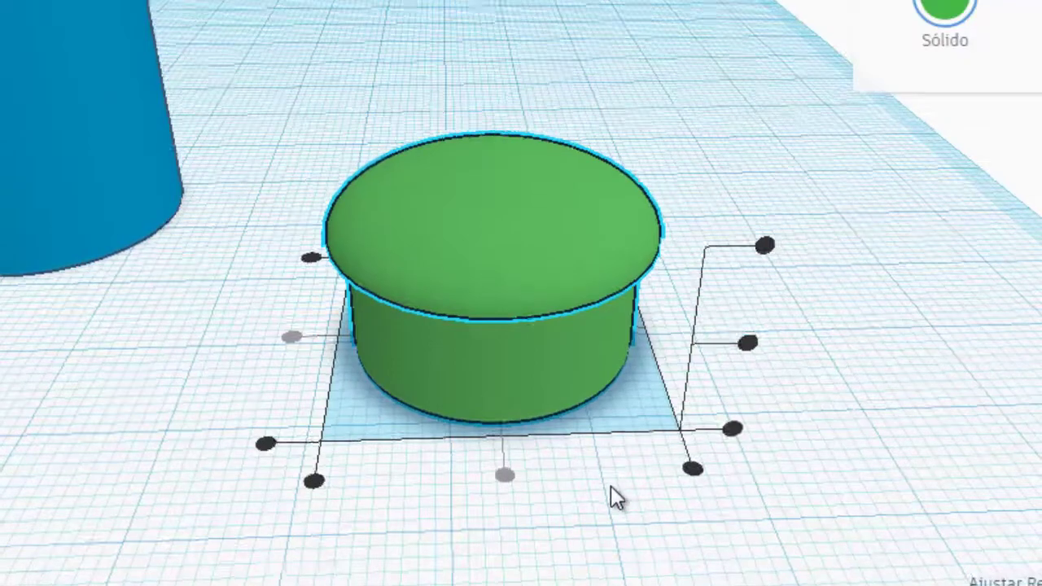
pyautogui.moveTo(610, 485)
pyautogui.mouseDown(button='right')
pyautogui.moveTo(552, 511)
pyautogui.moveTo(535, 365)
pyautogui.moveTo(516, 465)
pyautogui.moveTo(551, 532)
pyautogui.moveTo(540, 513)
pyautogui.moveTo(561, 469)
pyautogui.mouseUp(button='right')
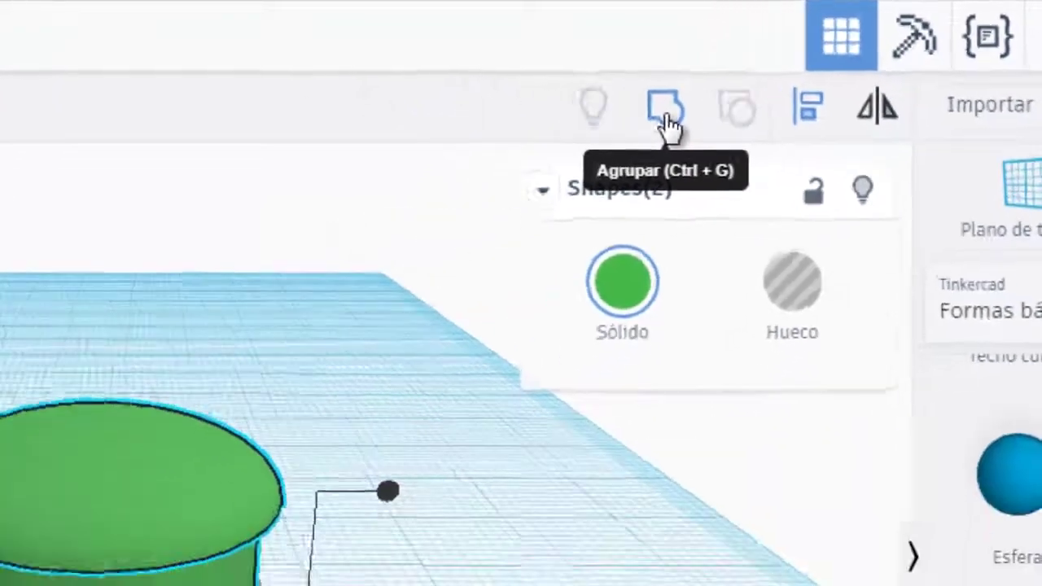
# Group the ring and dome into one green cap, then also select the blue tube
pyautogui.click(518, 167)
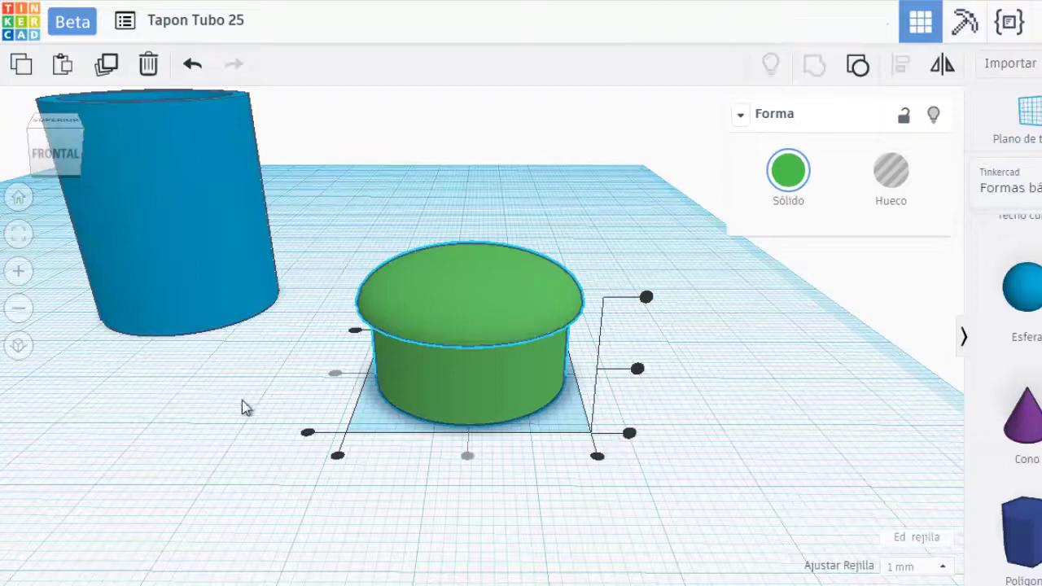
pyautogui.scroll(-3, 249, 387)
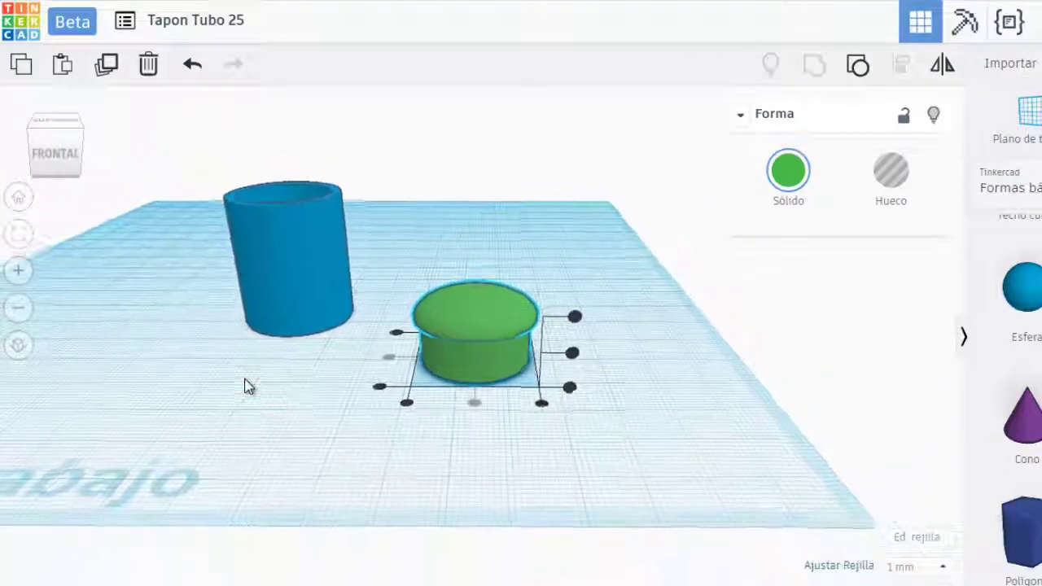
pyautogui.keyDown('shift'); pyautogui.click(282, 293); pyautogui.keyUp('shift')
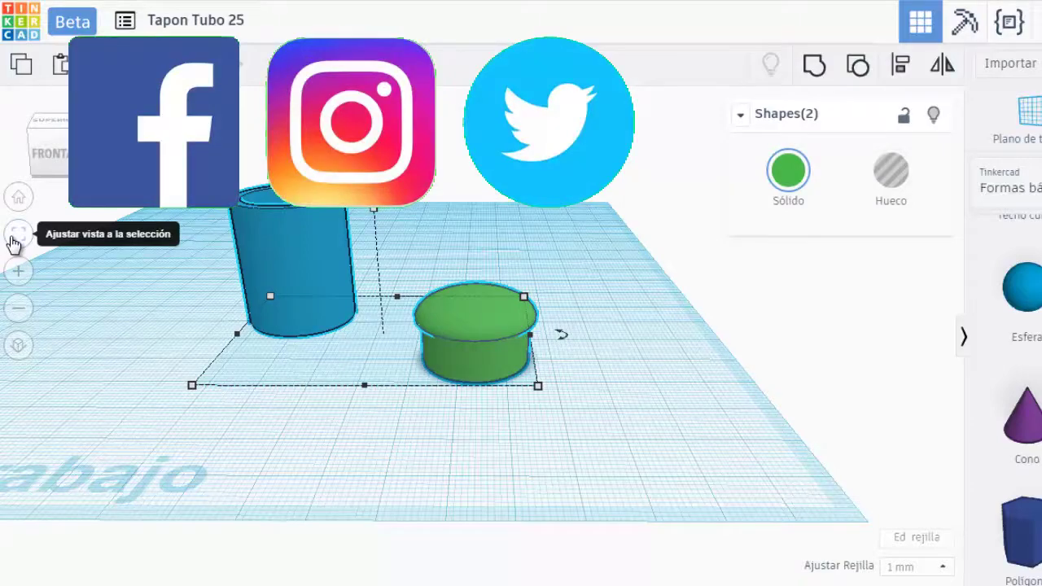
pyautogui.click(15, 238)
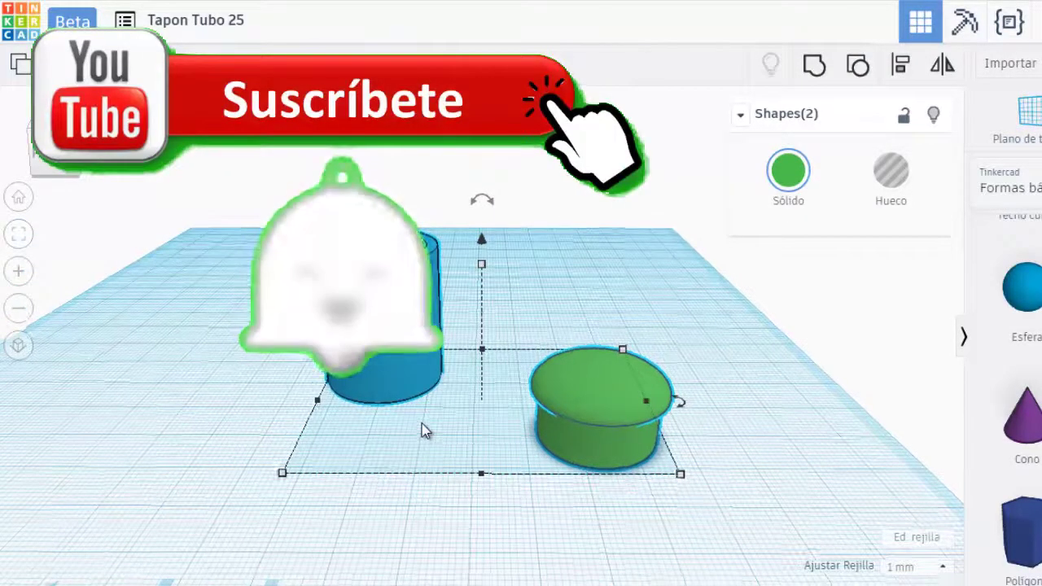
pyautogui.scroll(3, 422, 431)
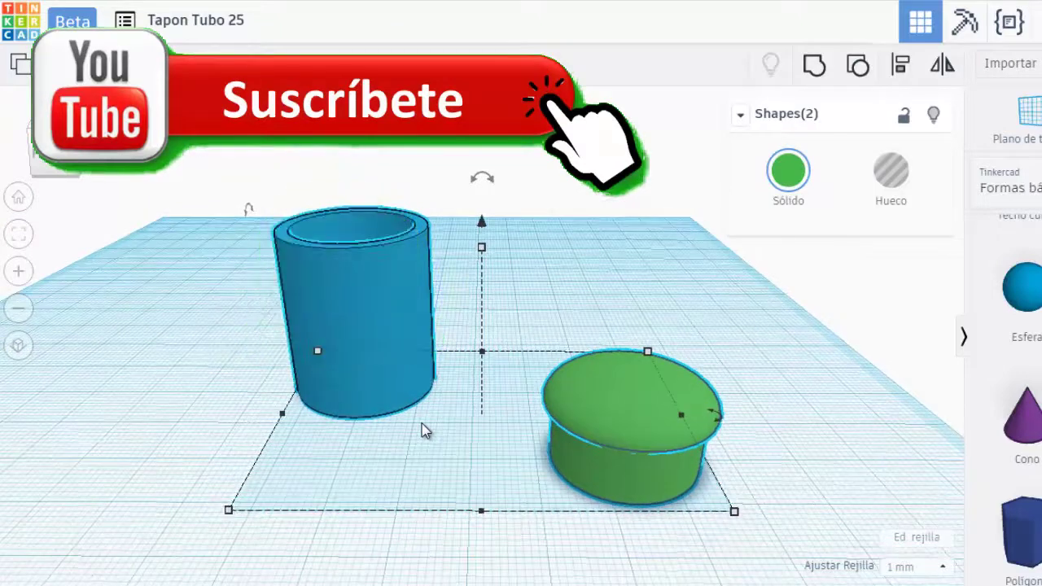